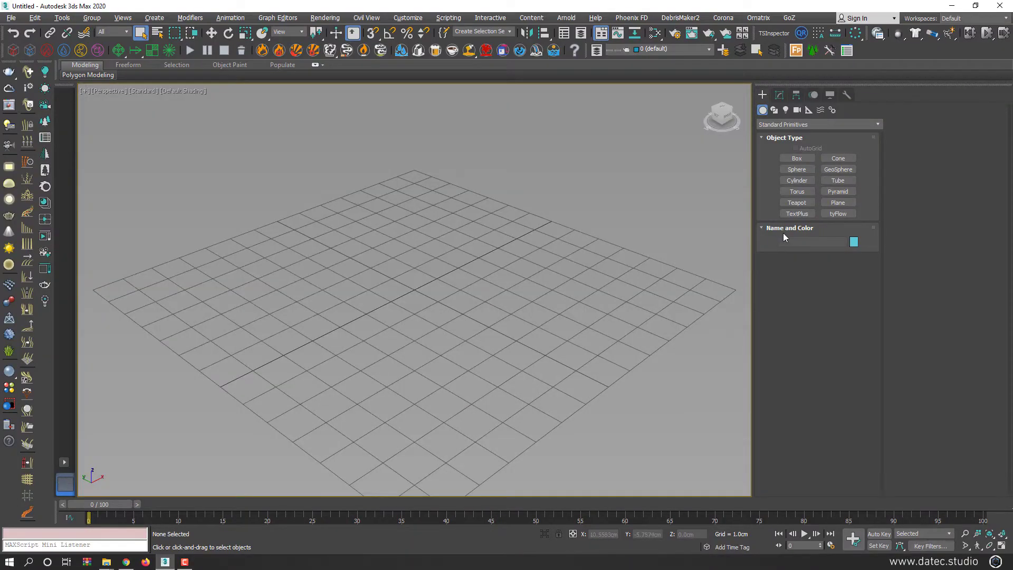
- Draw a large square plane across the grid and show its edged faces
click(838, 203)
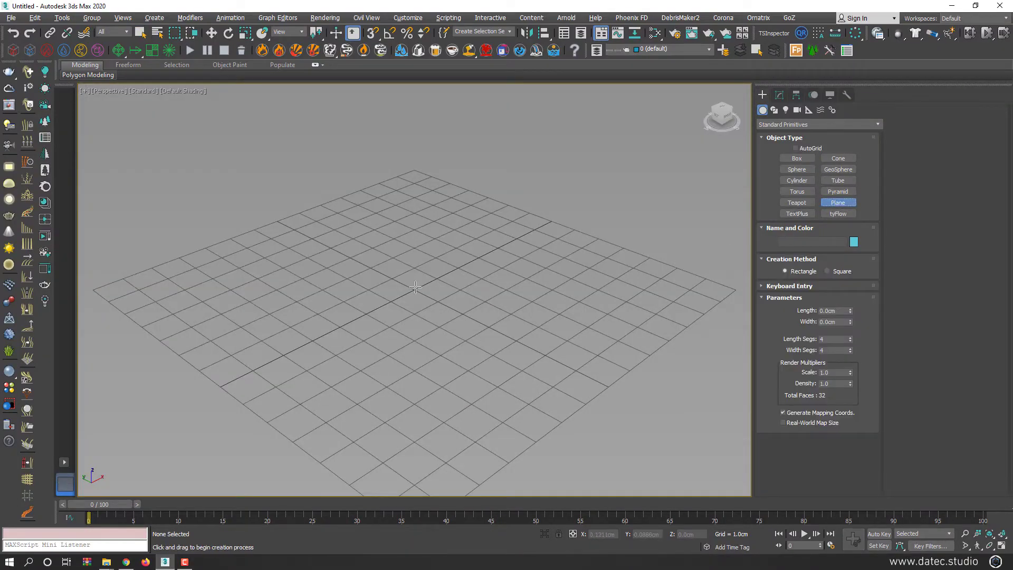
drag(415, 289, 278, 423)
right_click(385, 351)
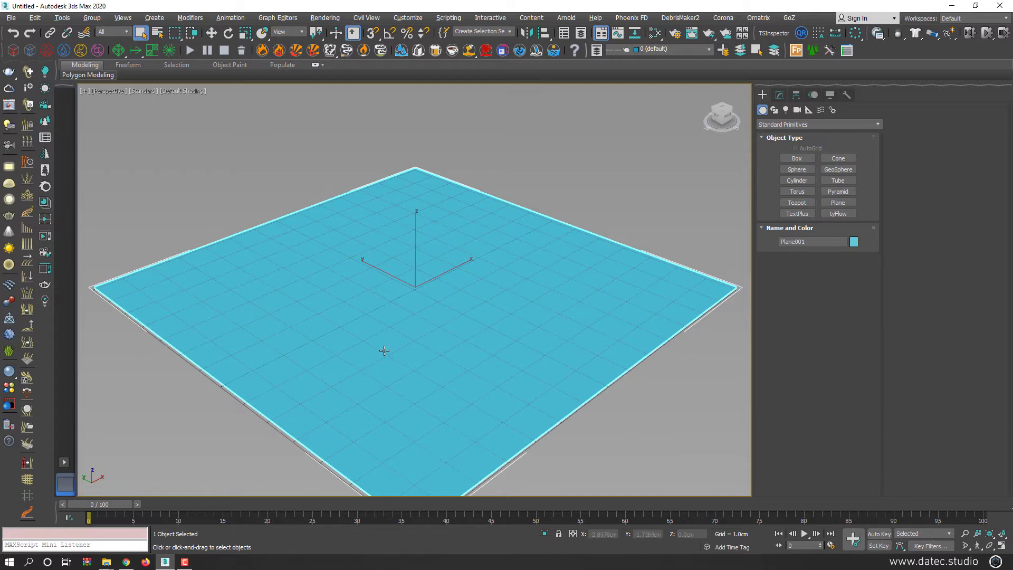
key(F4)
alt+middle_drag(463, 296, 436, 319)
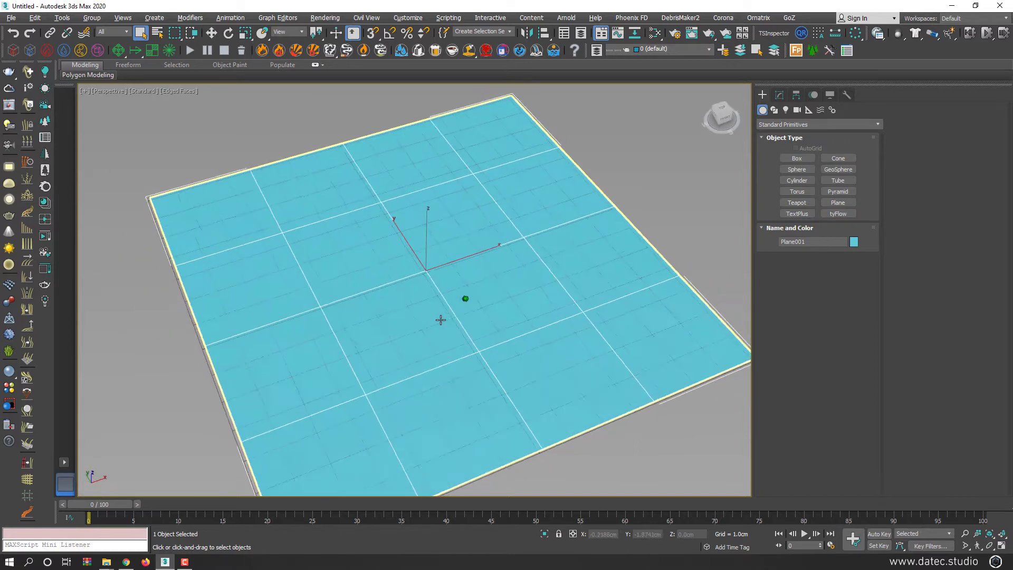
- Set the plane's Length Segs to 8
click(779, 96)
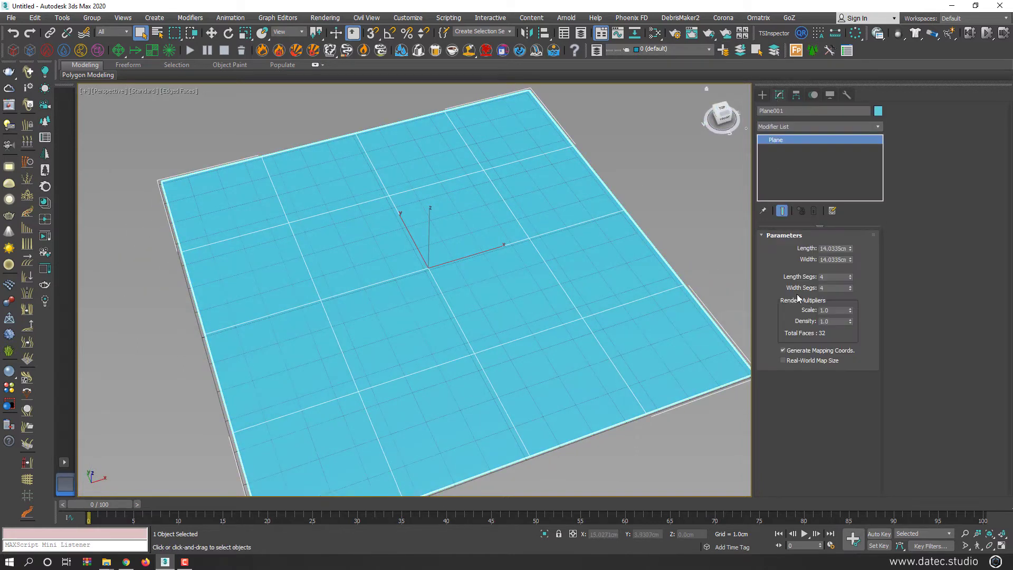
click(830, 277)
text(8)
key(Return)
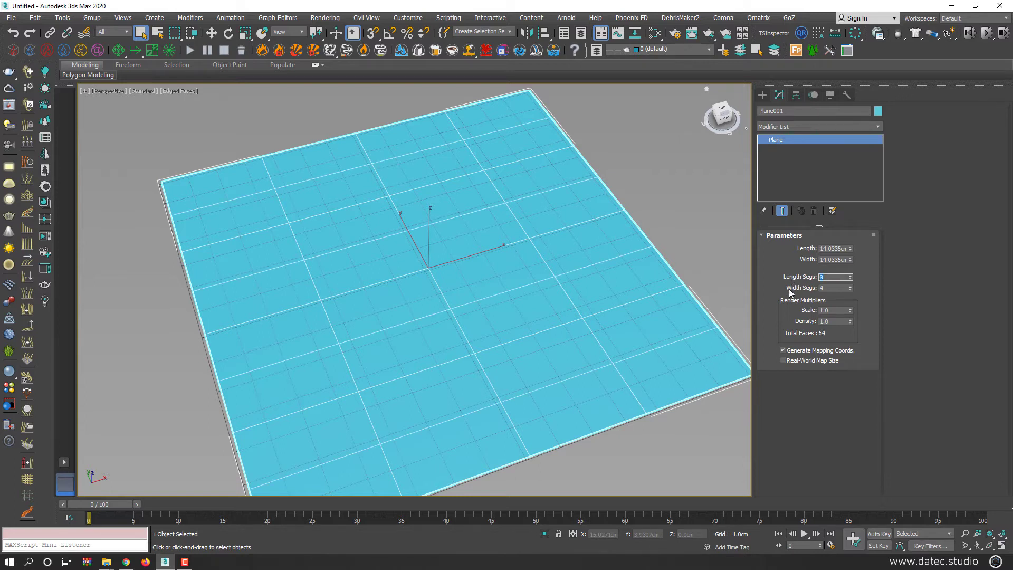
- Convert the plane to an Editable Poly and MSmooth it twice into a dense grid
right_click(457, 213)
mouse_move(533, 329)
click(591, 336)
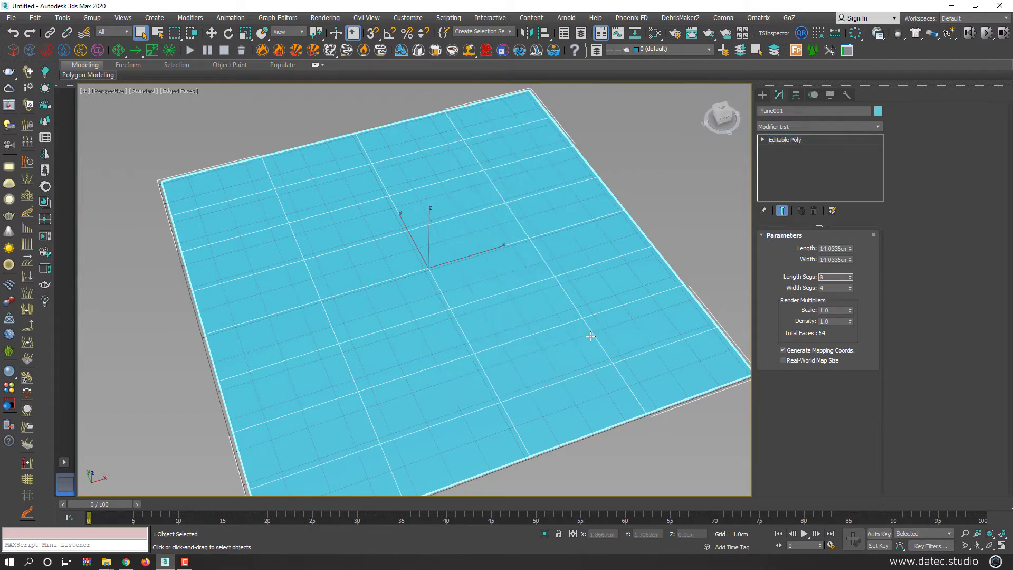
key(ctrl+m)
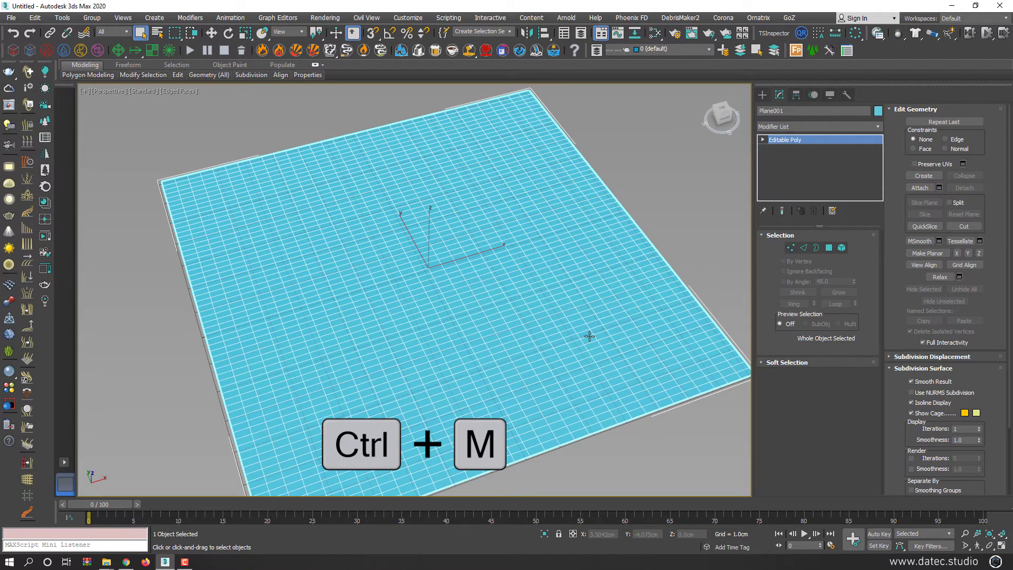
key(ctrl+m)
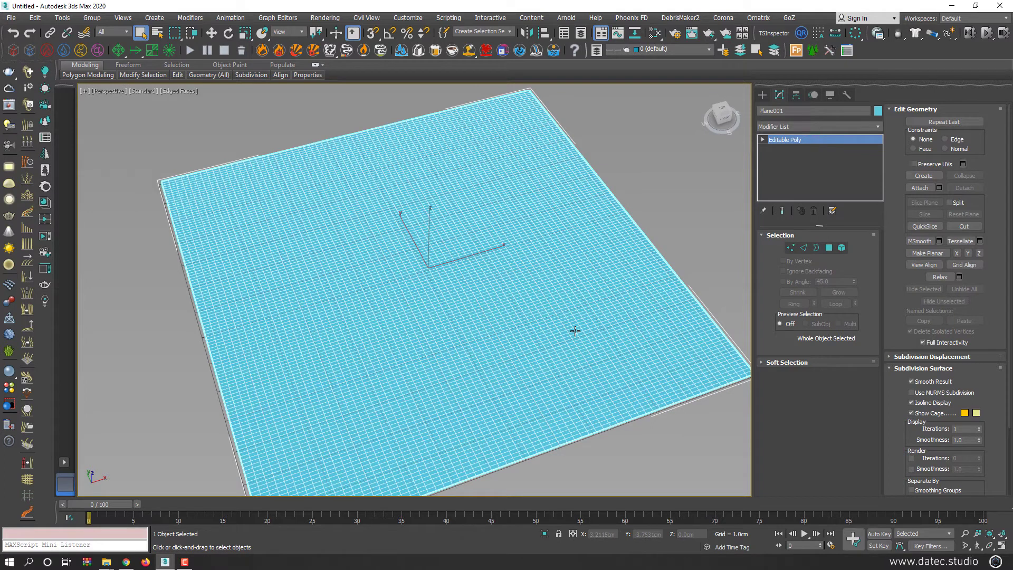
scroll(388, 321, up, 6)
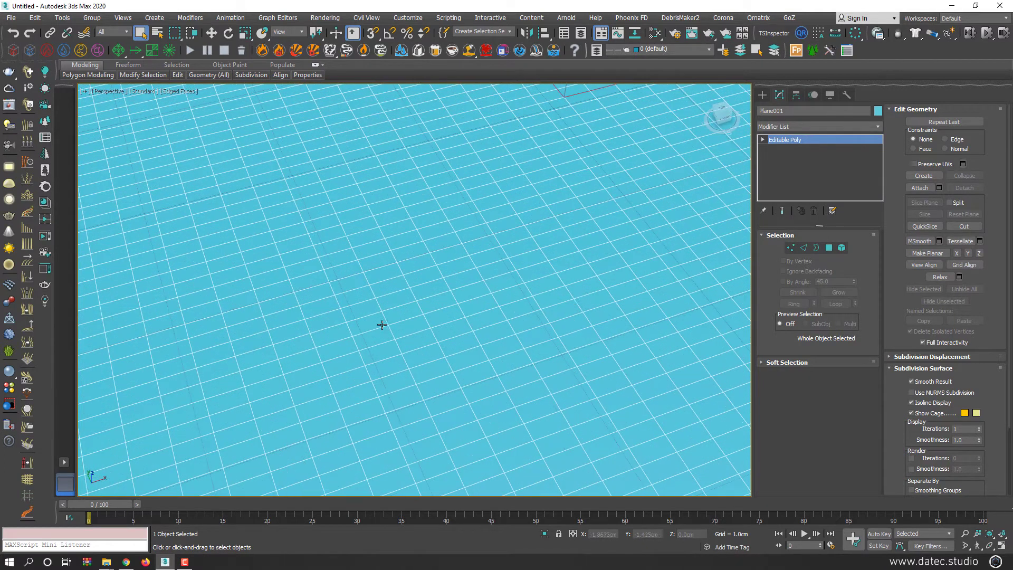
click(803, 247)
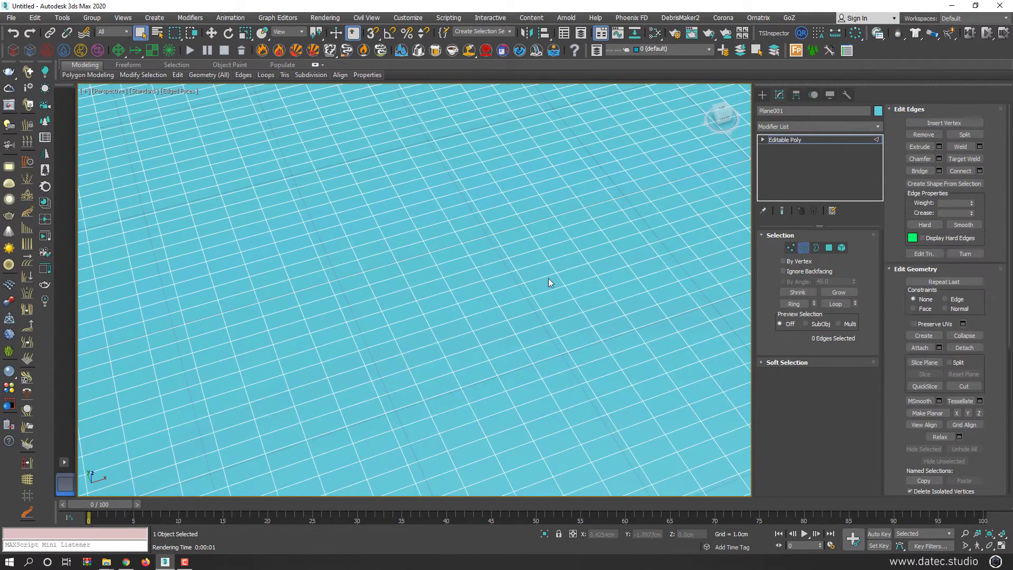
- Select an edge and apply the Hive pattern from Generate Topology
click(366, 307)
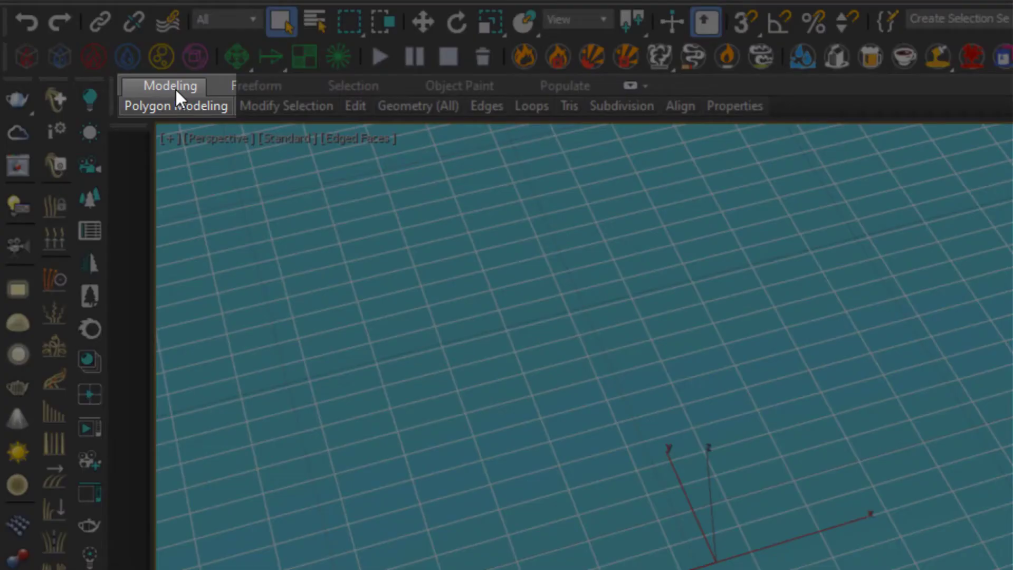
mouse_move(175, 106)
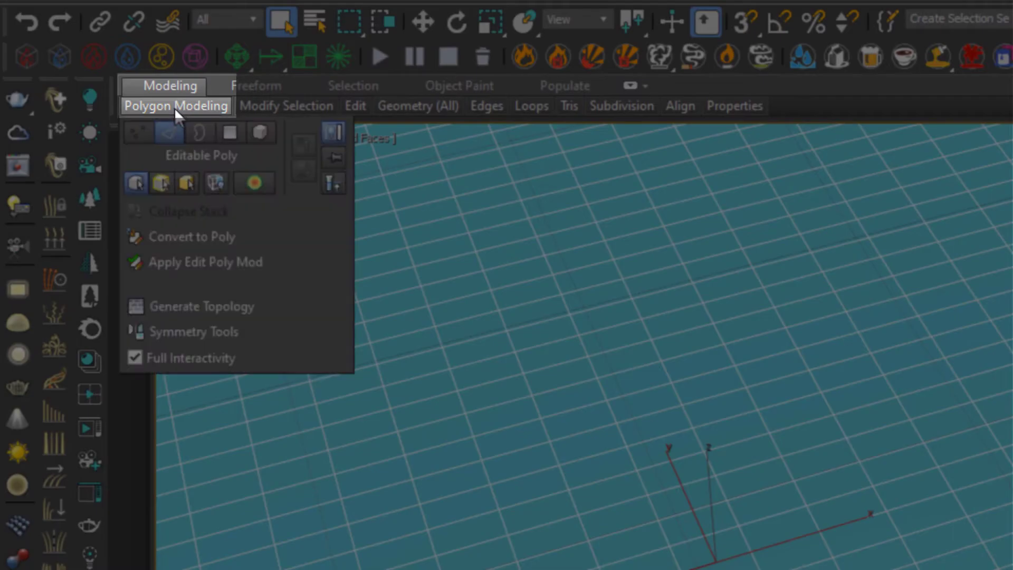
click(211, 308)
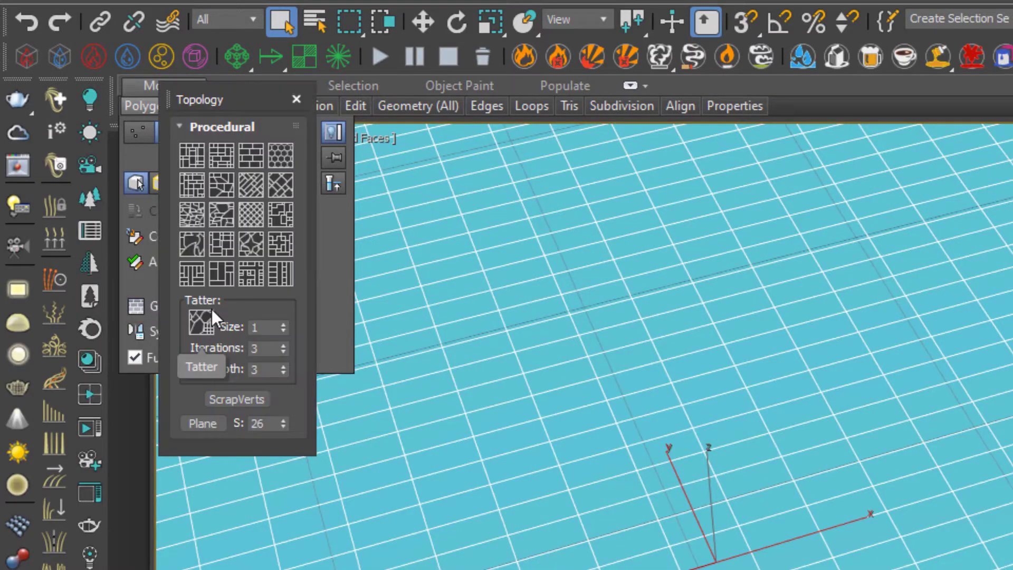
click(281, 155)
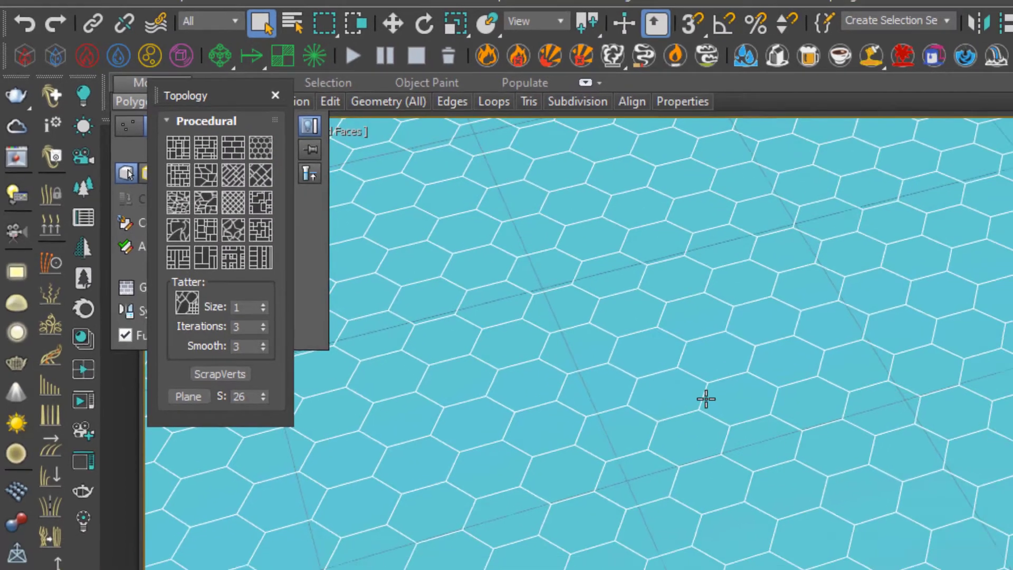
- Convert the hexagon mesh back to an Editable Poly and close the topology panel
right_click(754, 420)
mouse_move(400, 341)
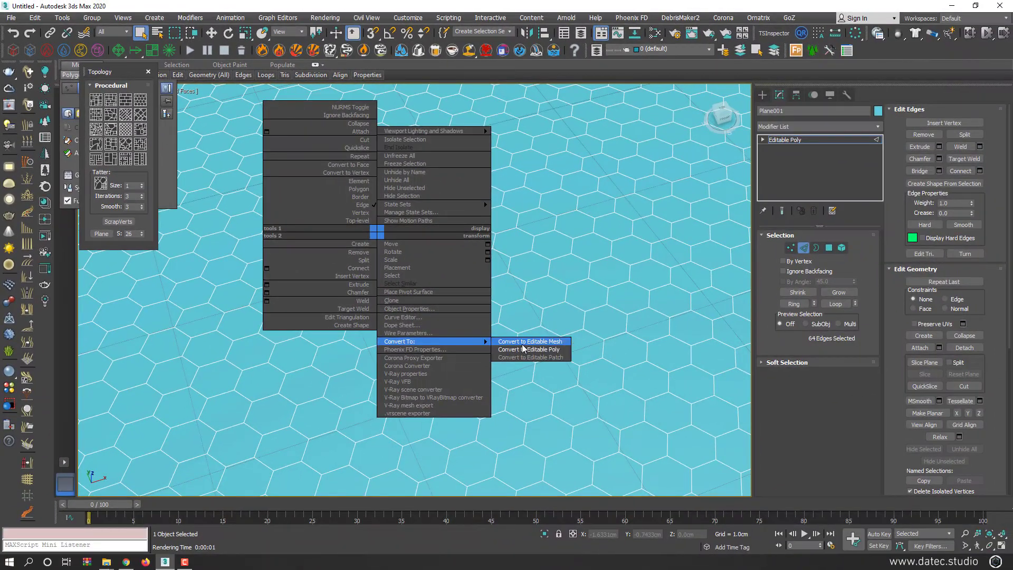
click(524, 349)
click(148, 72)
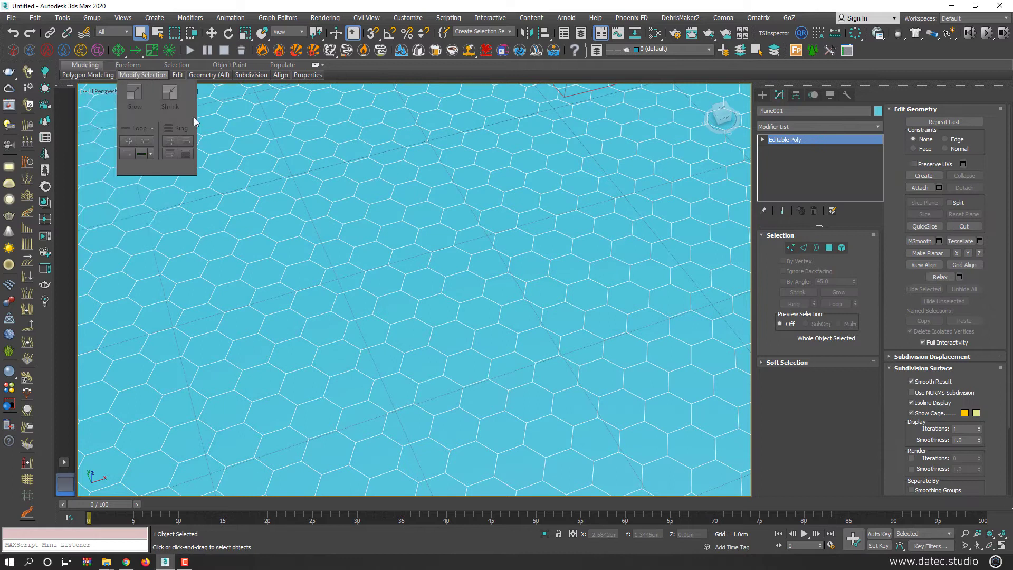
scroll(344, 261, down, 2)
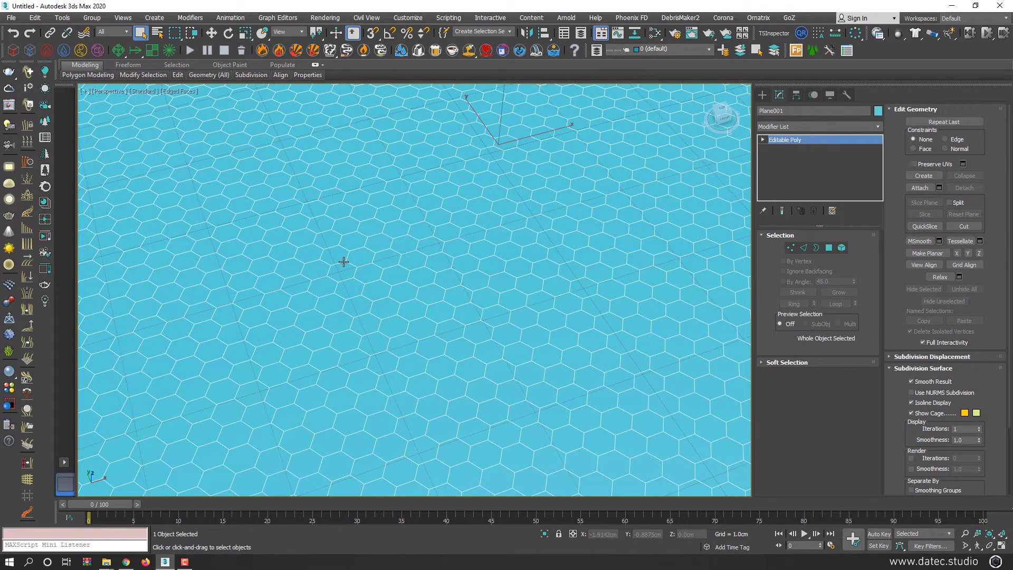
alt+middle_drag(344, 261, 350, 253)
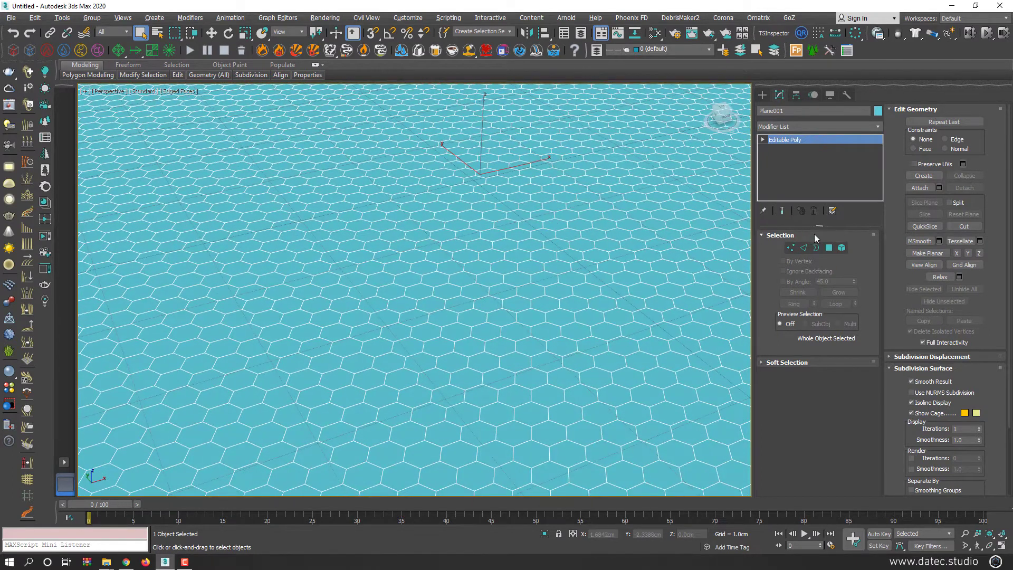
- Test-lift one hexagon polygon upward and cancel the move
click(833, 249)
key(w)
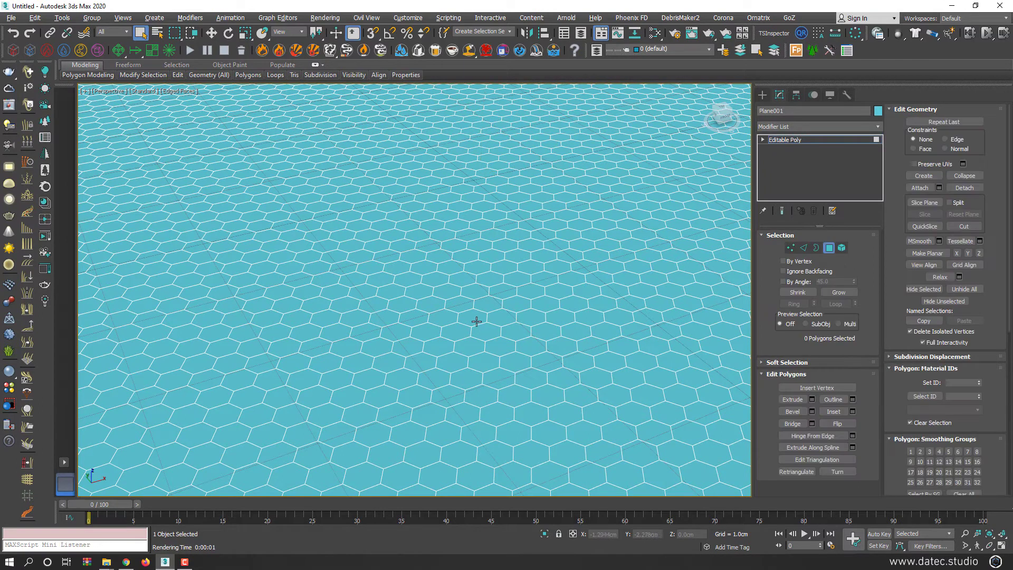
click(475, 319)
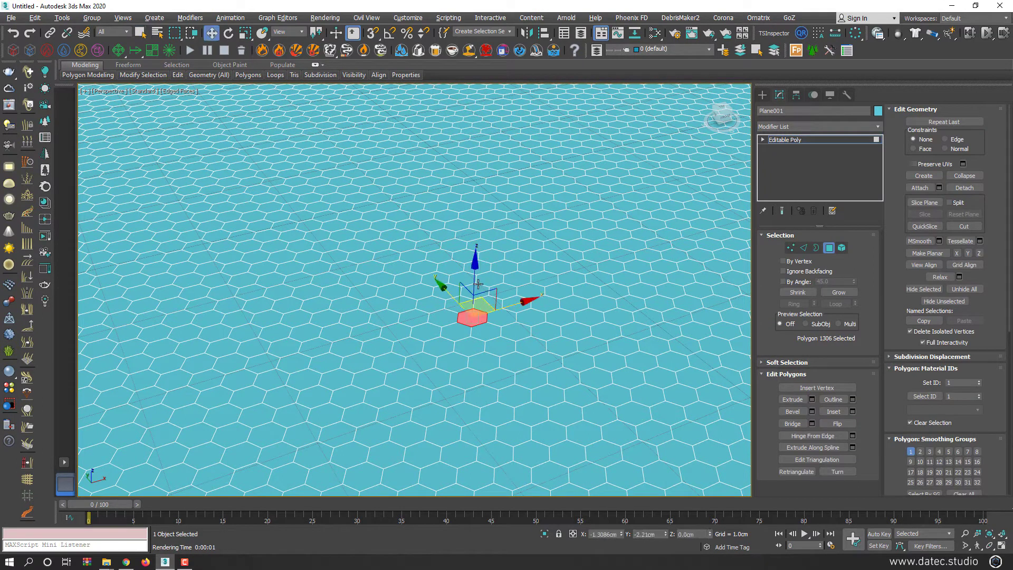
drag(475, 279, 476, 209)
right_click(477, 209)
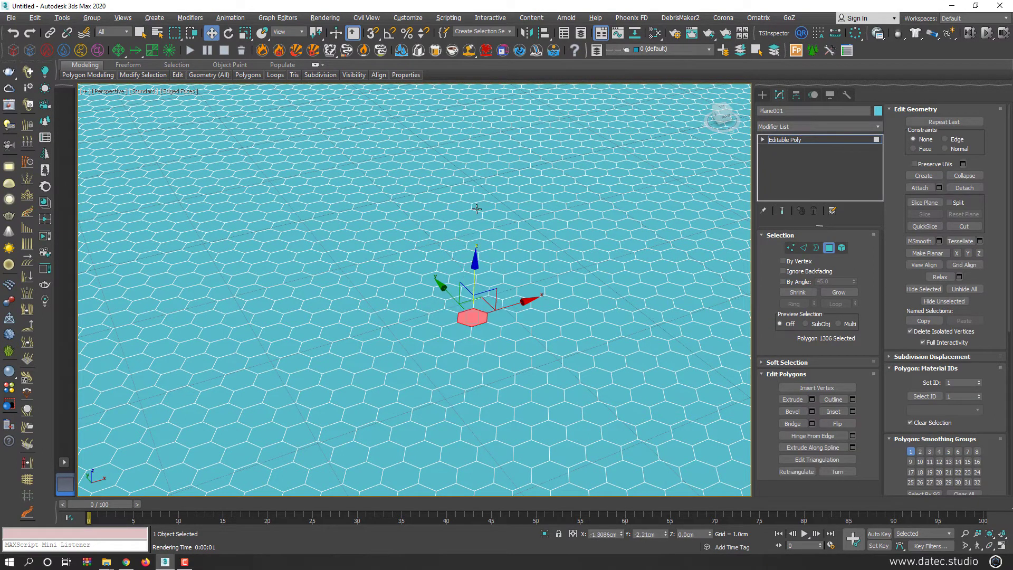
- Break all vertices, then check that individual hexagon tiles now separate
click(791, 249)
key(ctrl+a)
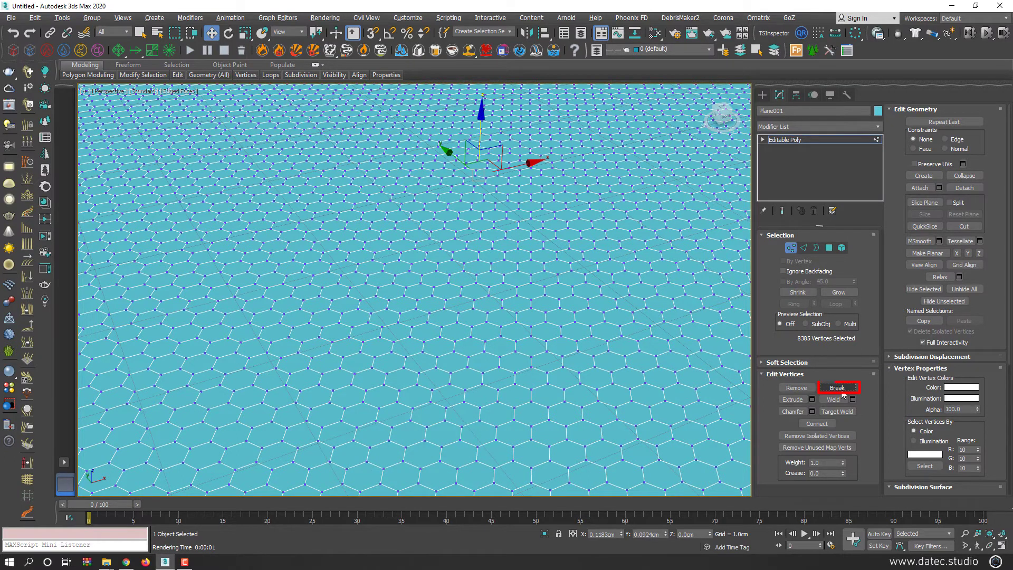
click(829, 247)
scroll(518, 291, up, 3)
click(470, 316)
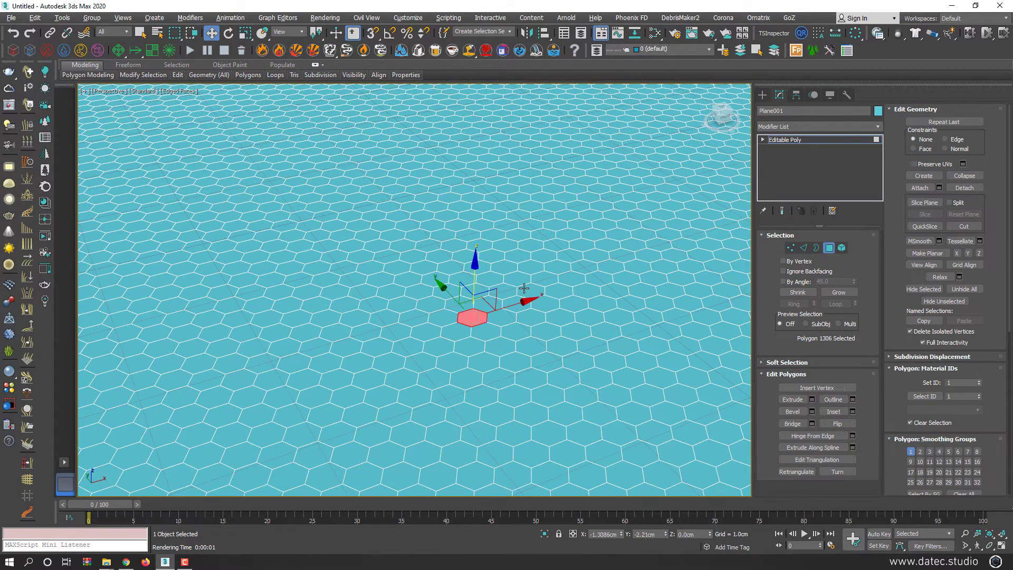
click(525, 289)
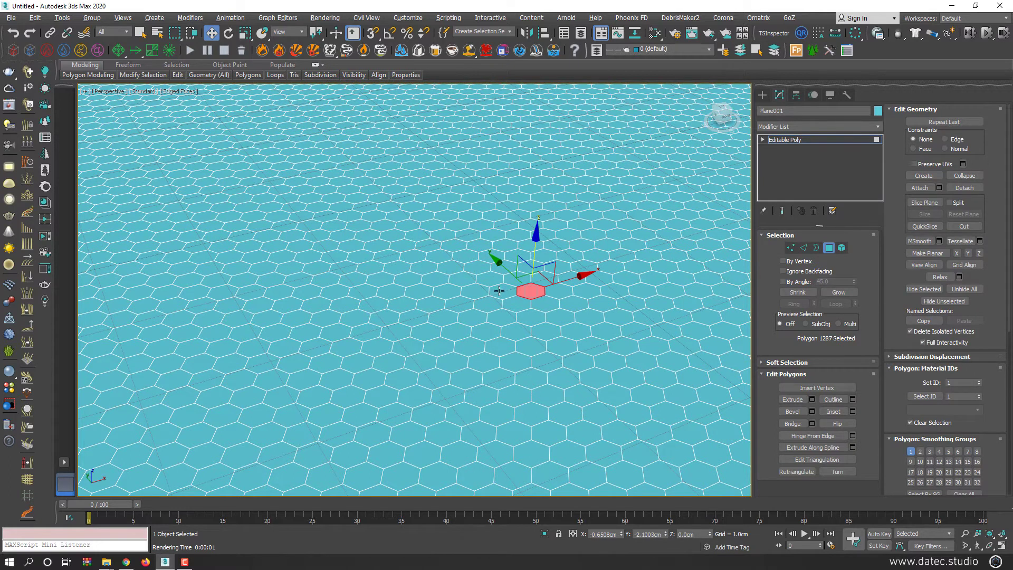
click(499, 237)
right_click(499, 238)
- Add an Edit Poly modifier to the hex plane
click(827, 250)
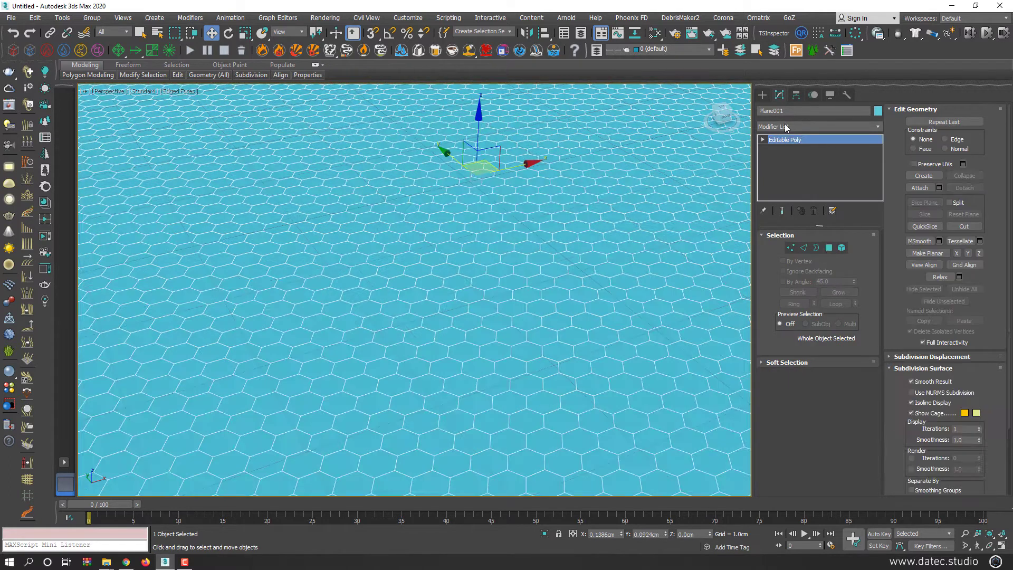
key(e)
click(784, 127)
click(785, 165)
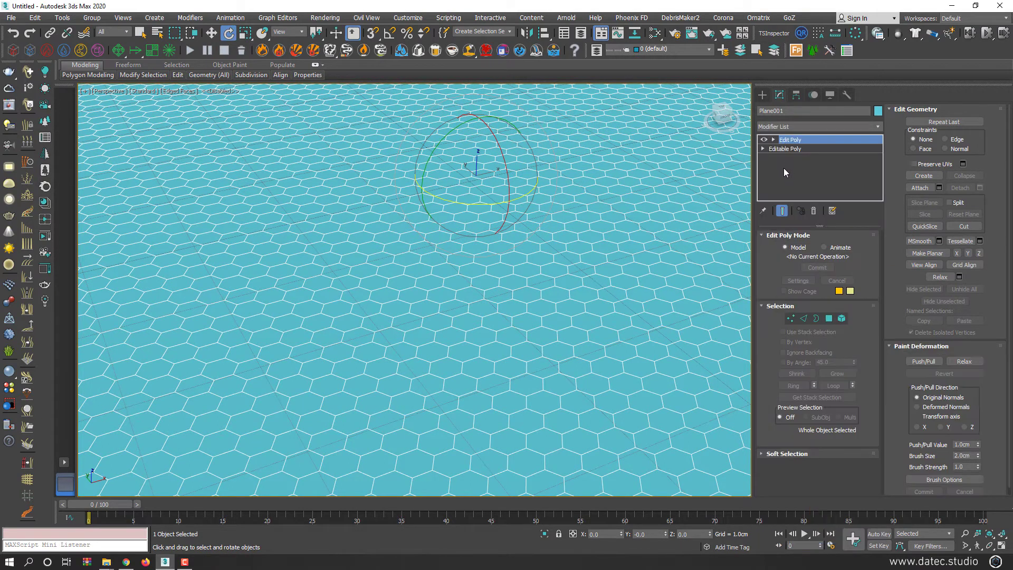
- Add a Vol. Select modifier set to select vertices
click(802, 127)
key(v)
click(794, 137)
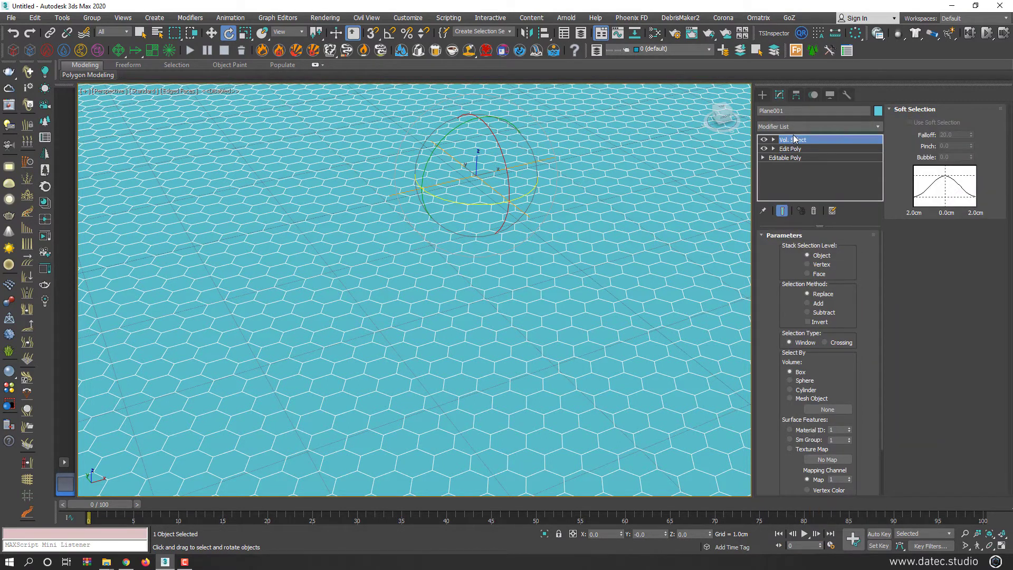
click(821, 266)
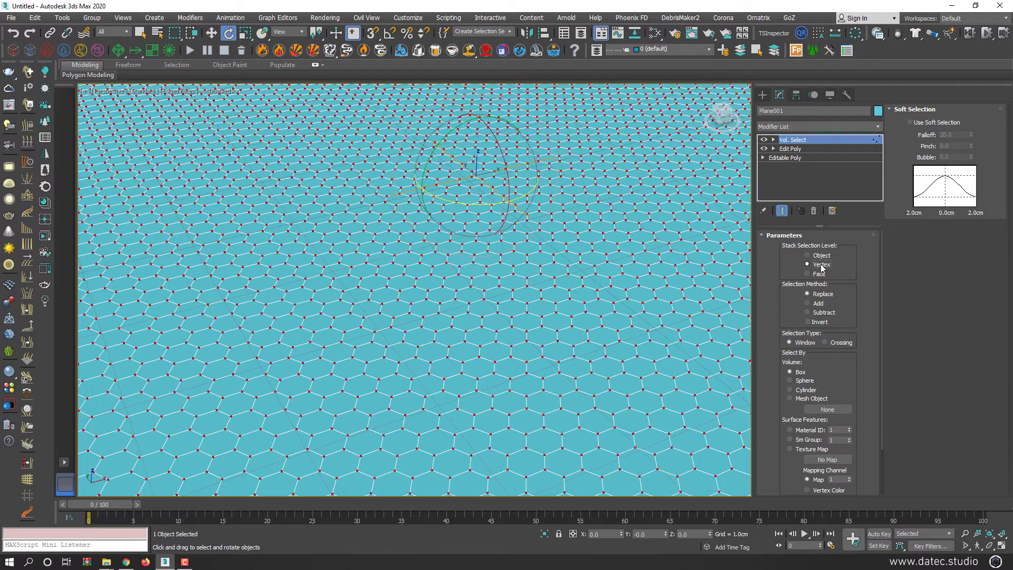
- Create a sphere sitting on the hex plane, then reselect the plane
click(762, 95)
click(797, 169)
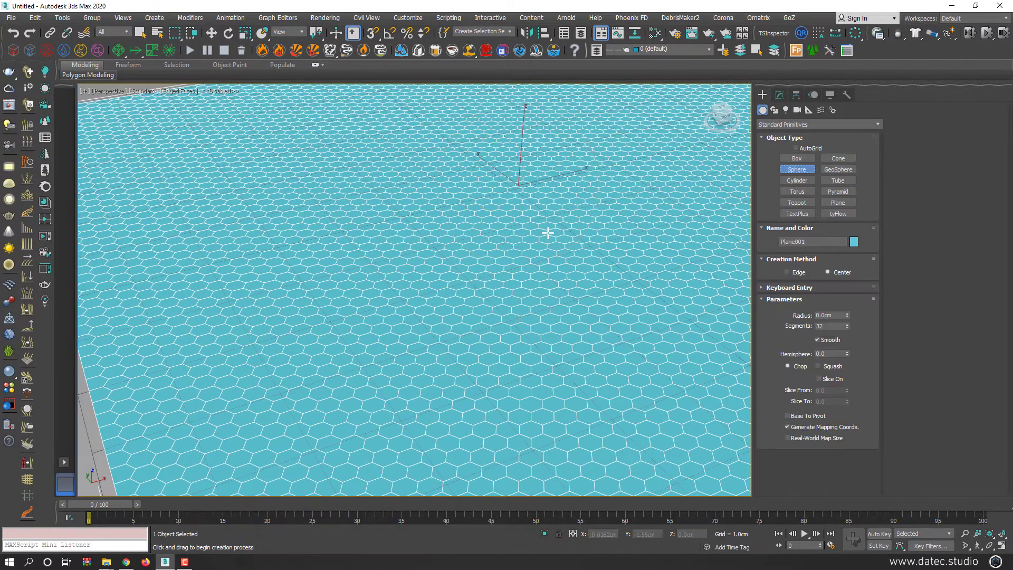
drag(520, 188, 510, 210)
key(e)
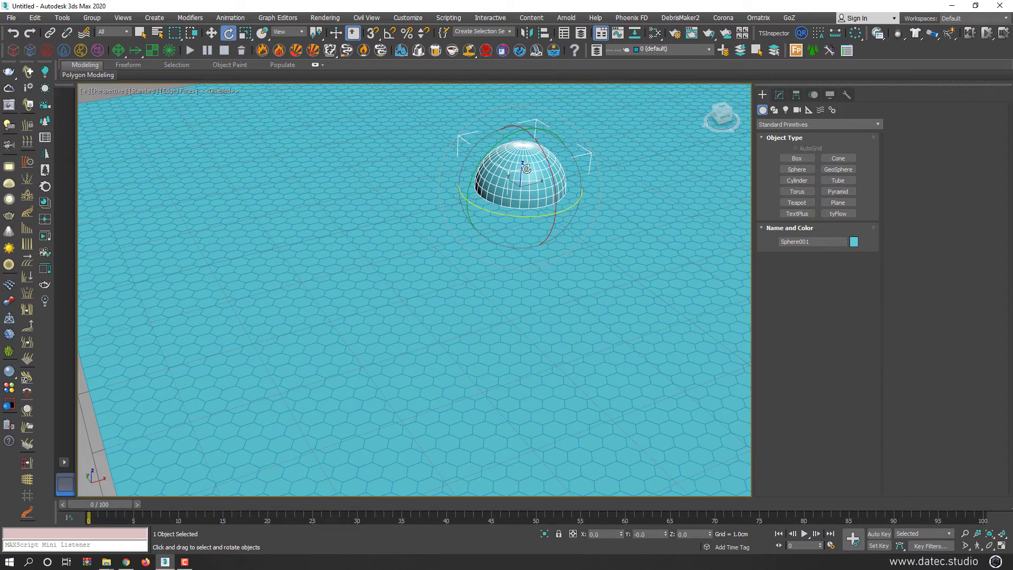
key(w)
scroll(534, 256, up, 3)
click(527, 303)
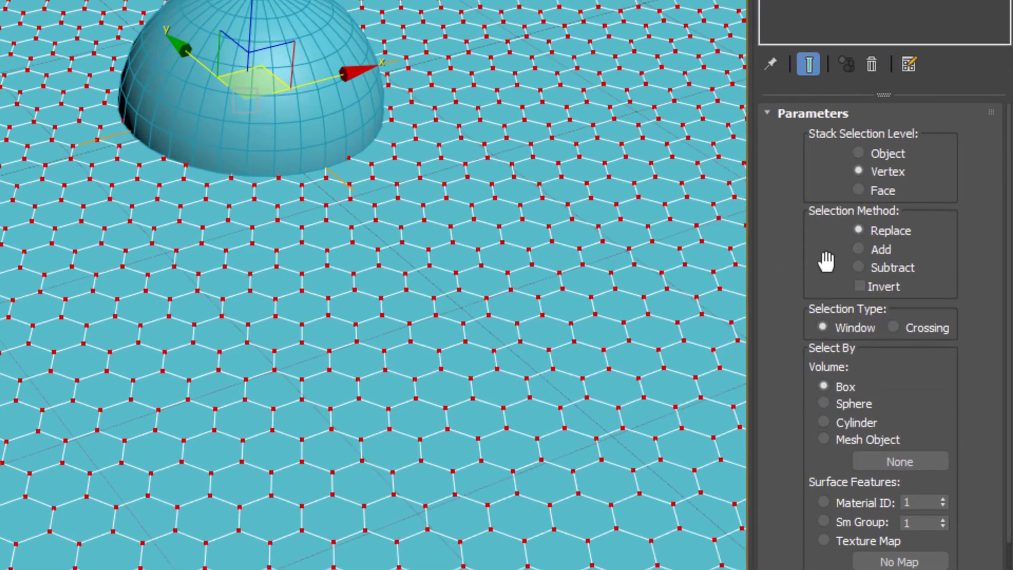
- Set Vol. Select to Mesh Object, pick Sphere001 and enable Use Soft Selection
drag(830, 231, 833, 169)
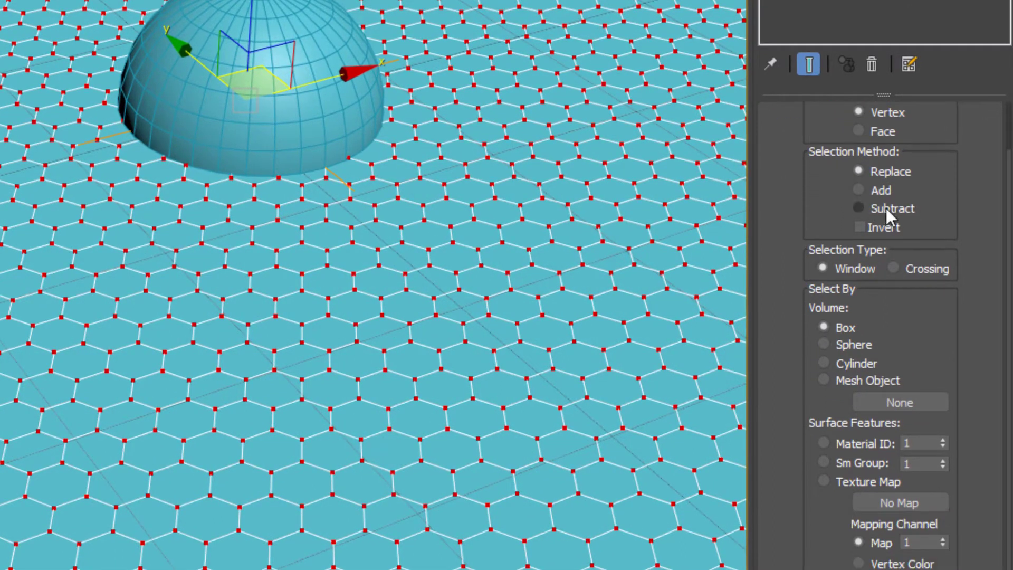
click(899, 188)
drag(930, 323, 933, 257)
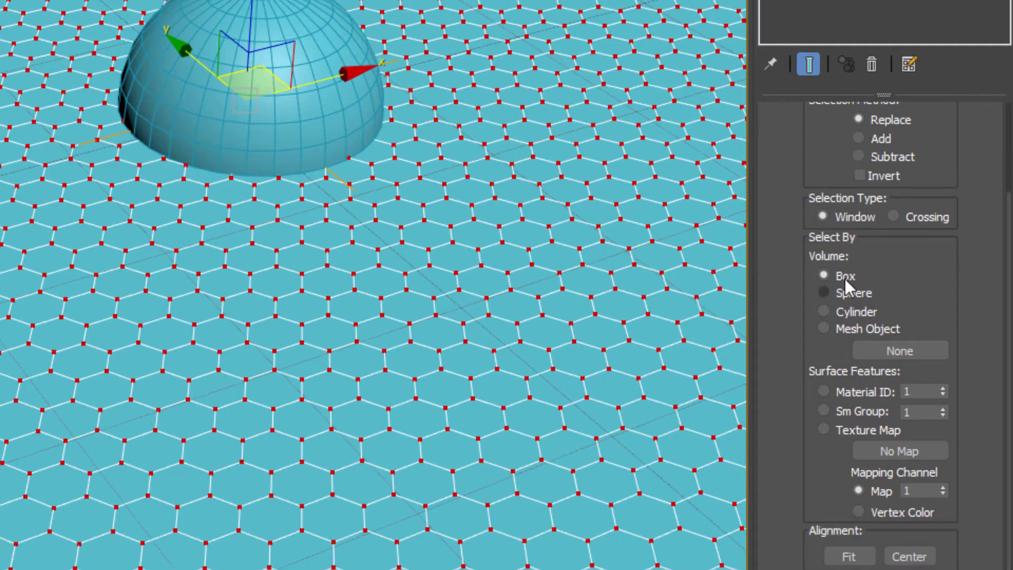
click(838, 327)
click(924, 351)
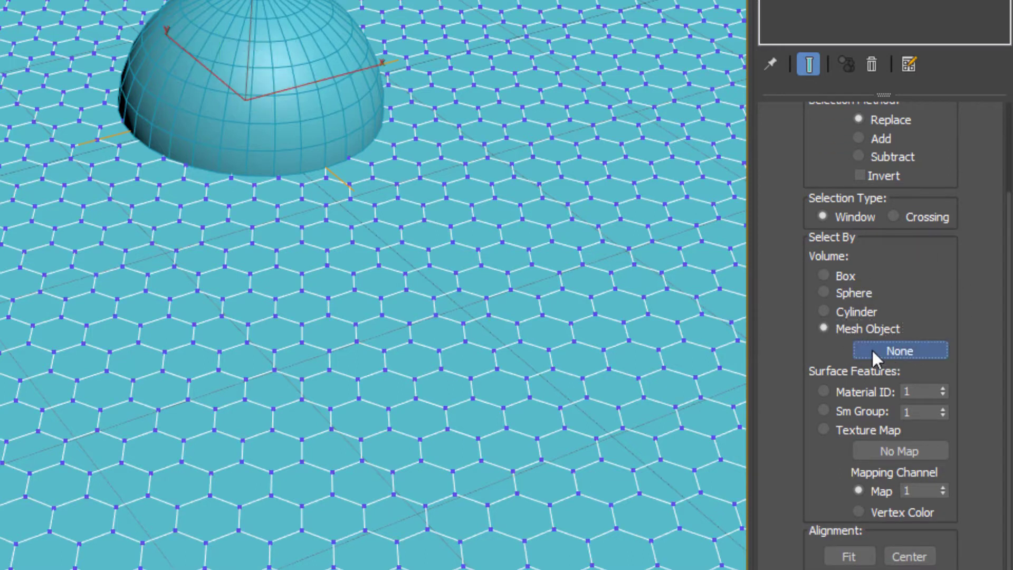
click(305, 127)
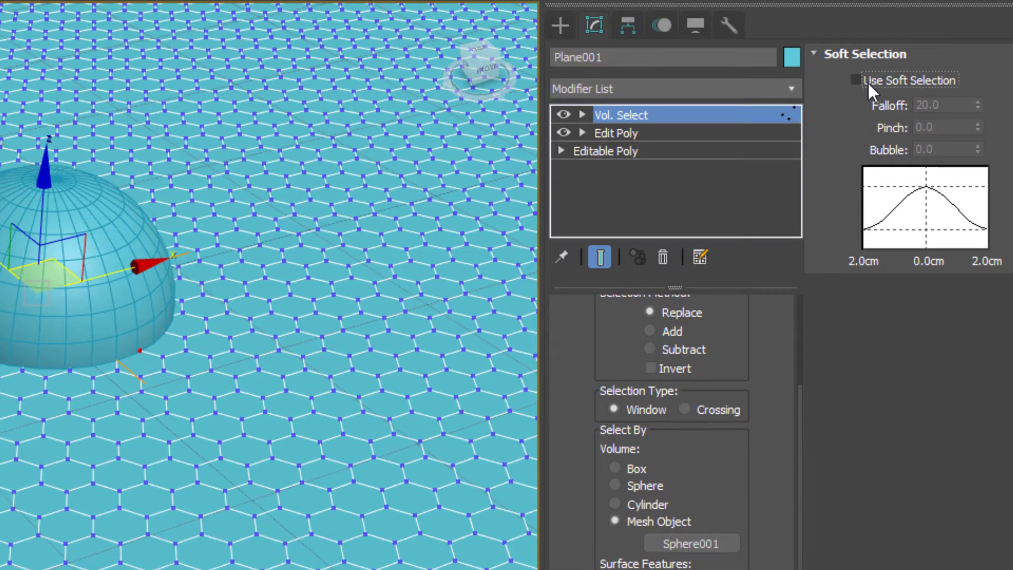
click(868, 81)
- Set the soft selection falloff to 18.2 and add a Morpher modifier on top
drag(977, 107, 933, 115)
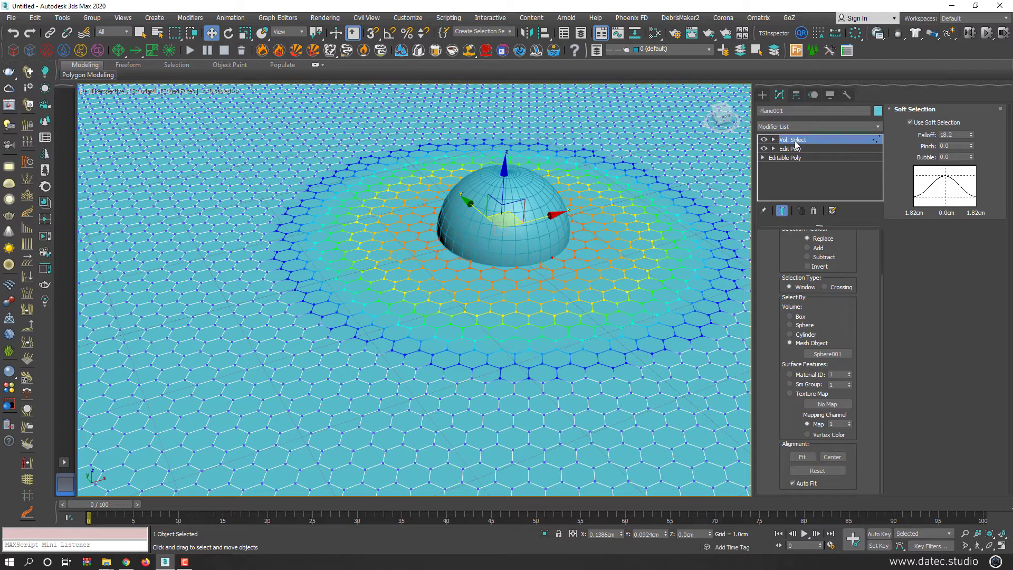
click(796, 128)
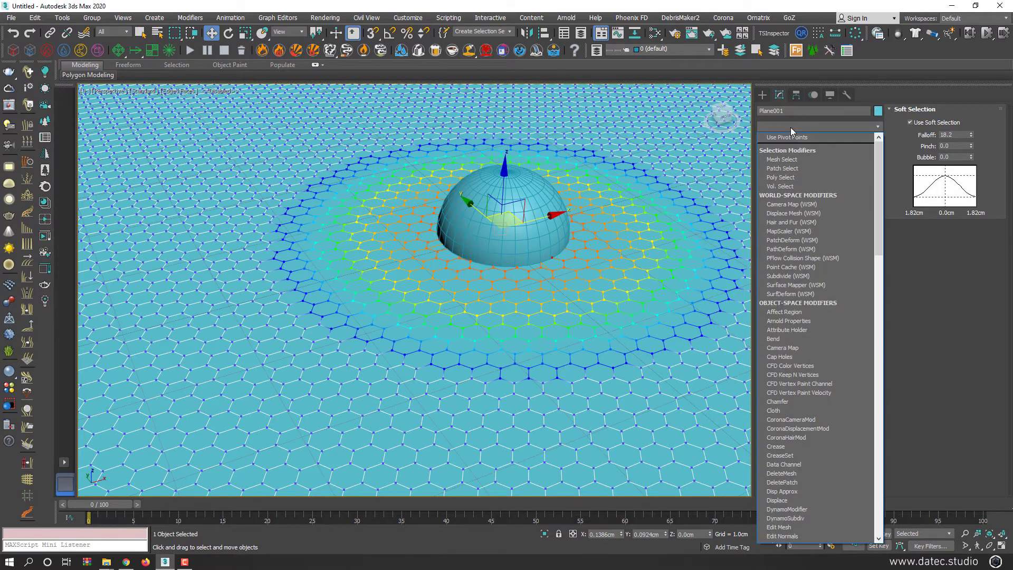
text(mor)
click(791, 138)
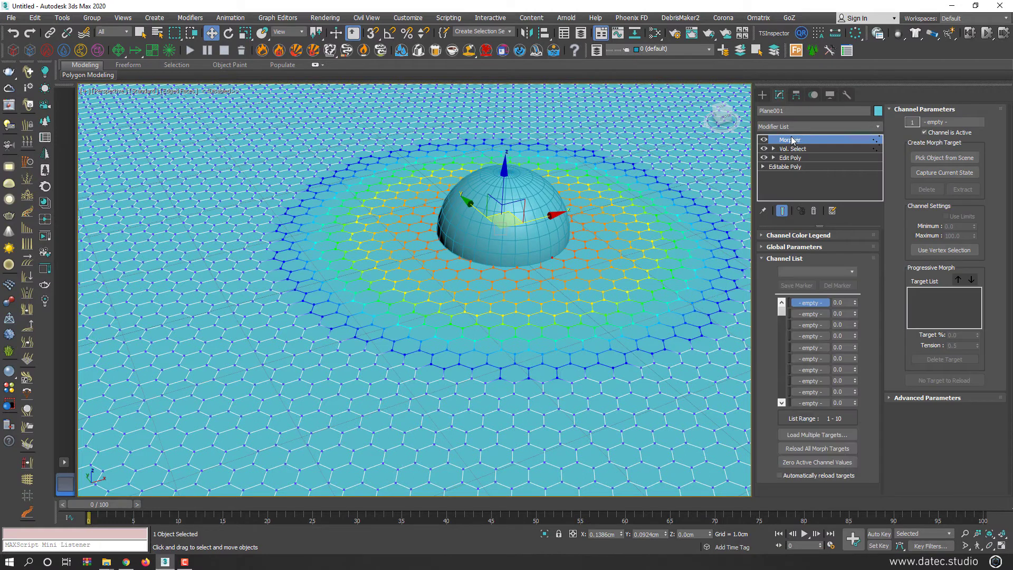
click(794, 158)
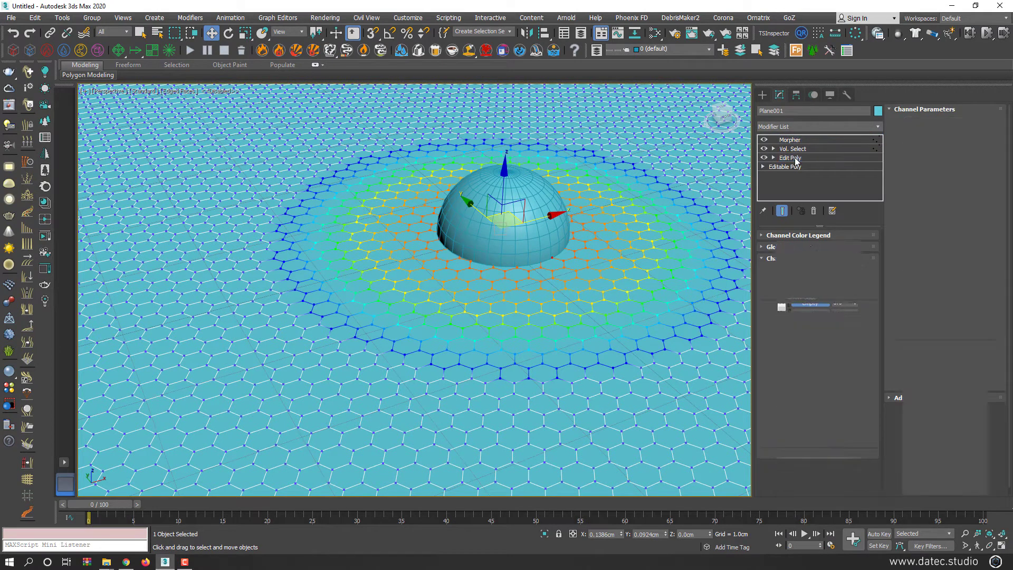
- Outline all polygons by -0.1027cm with Show End Result off, shrinking every hexagon
click(829, 318)
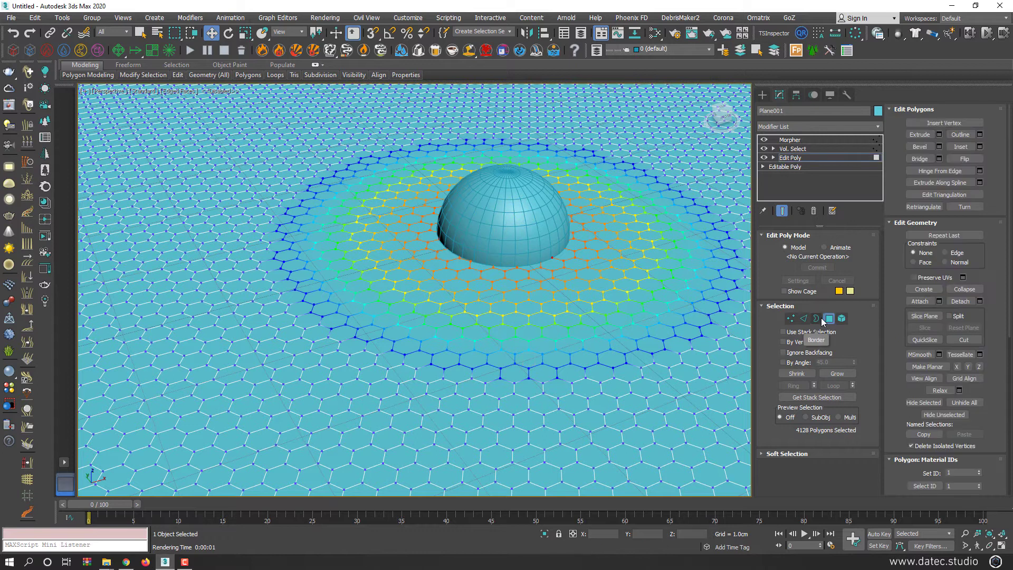
key(ctrl+a)
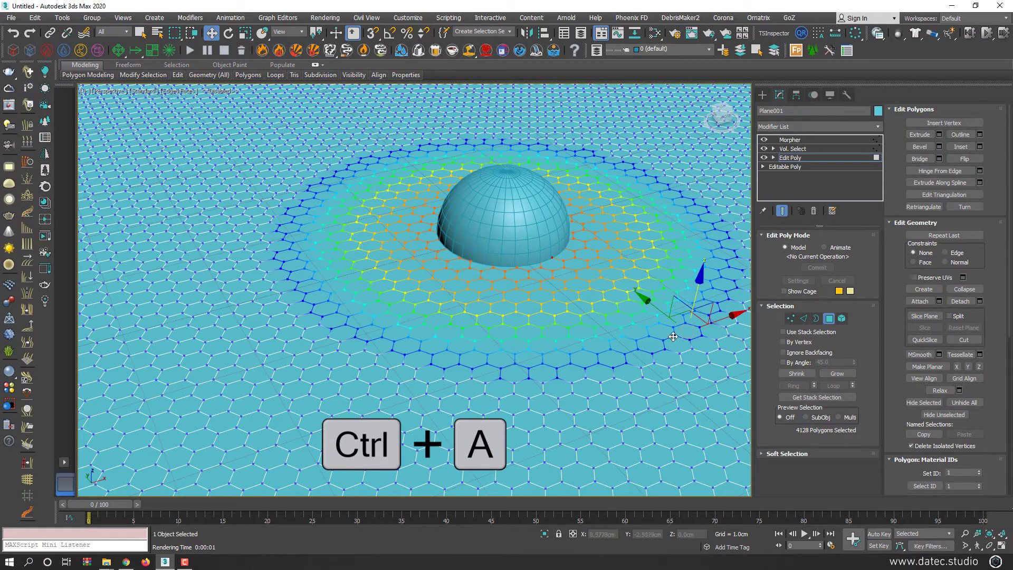
click(782, 211)
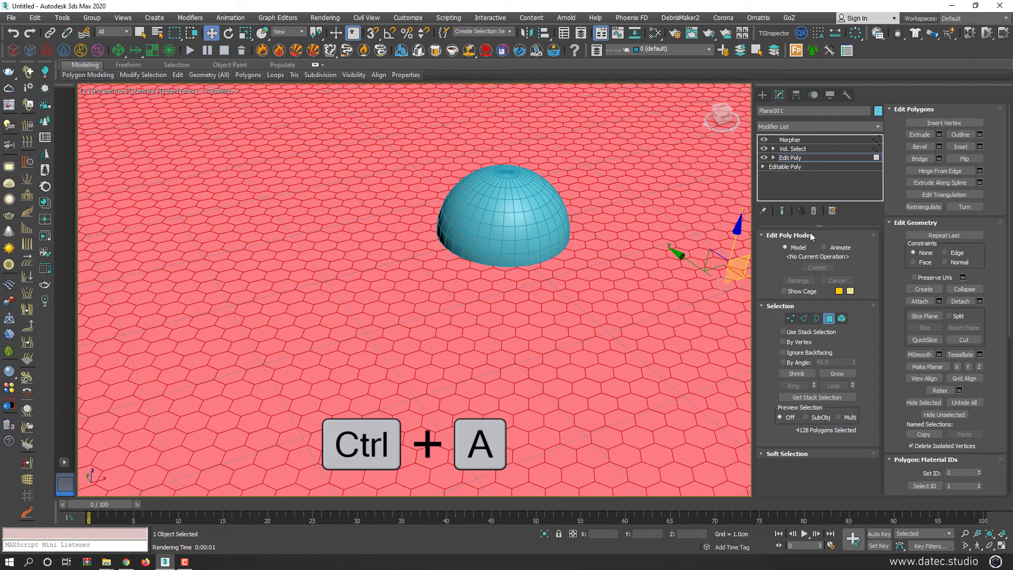
click(980, 134)
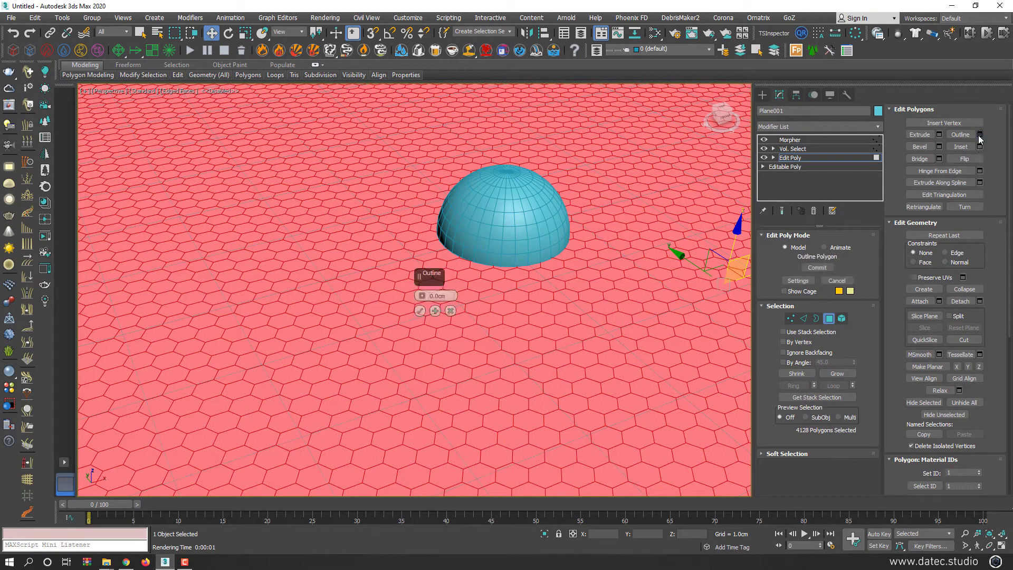
alt+drag(421, 299, 409, 330)
click(420, 311)
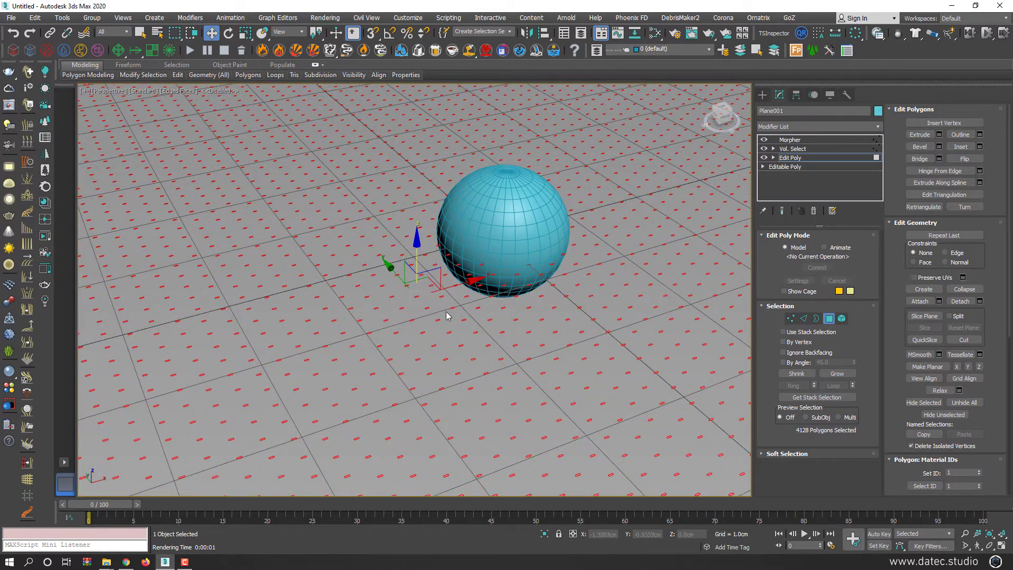
- Capture the shrunken plane as Morpher target 01
click(802, 141)
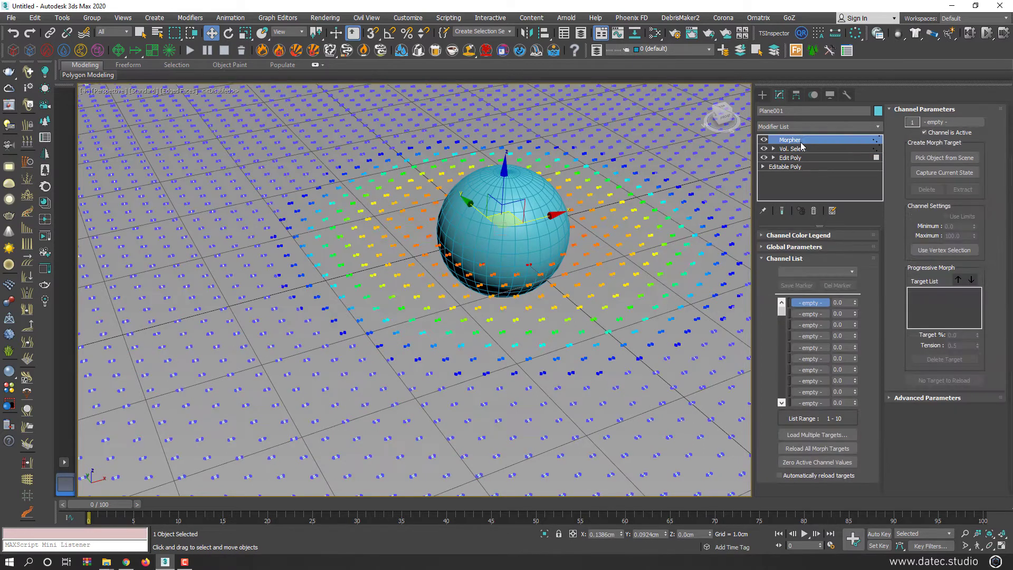
click(933, 175)
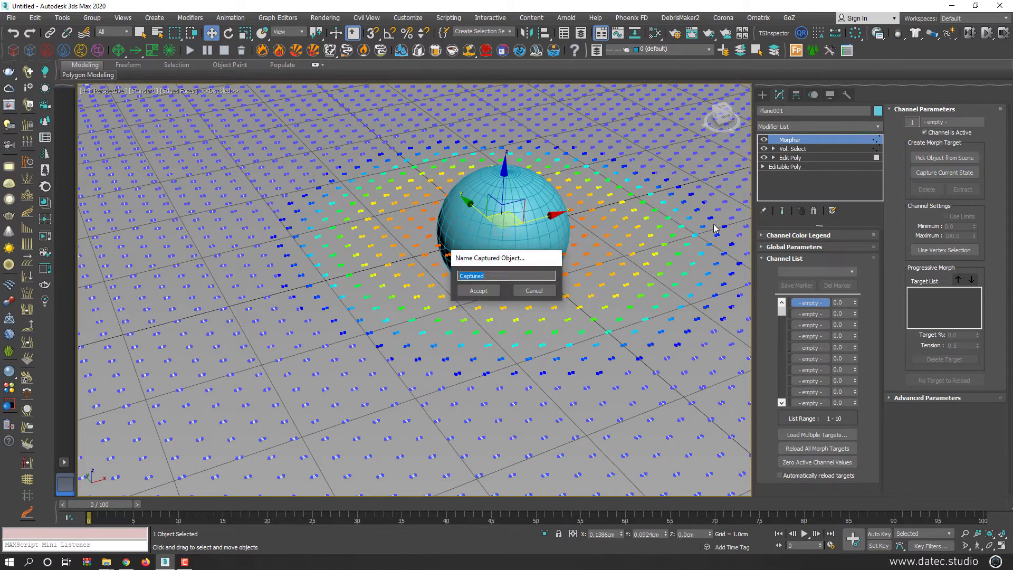
click(477, 291)
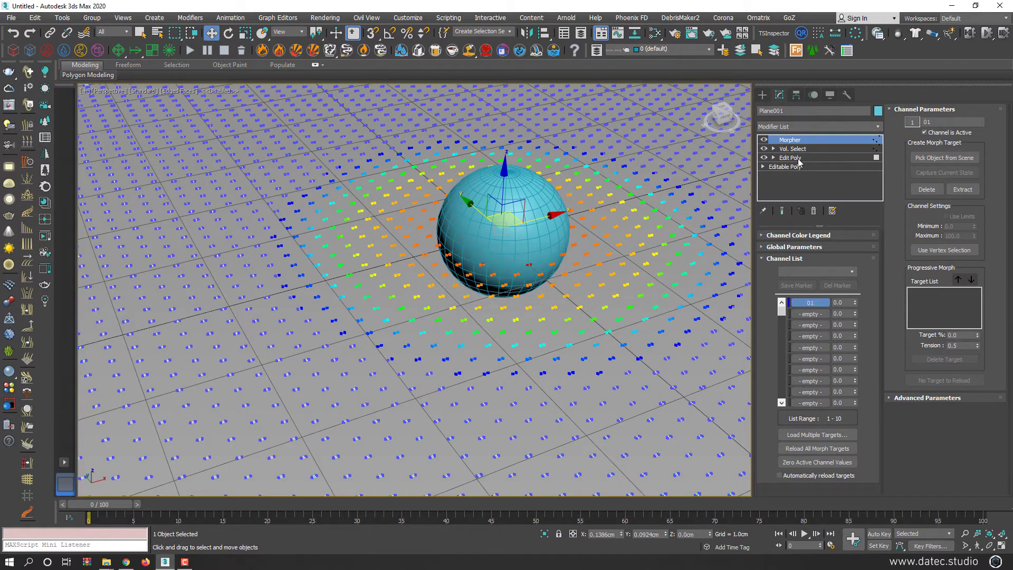
- Reset the Edit Poly outline amount to 0, restoring full-size hexagons
click(792, 158)
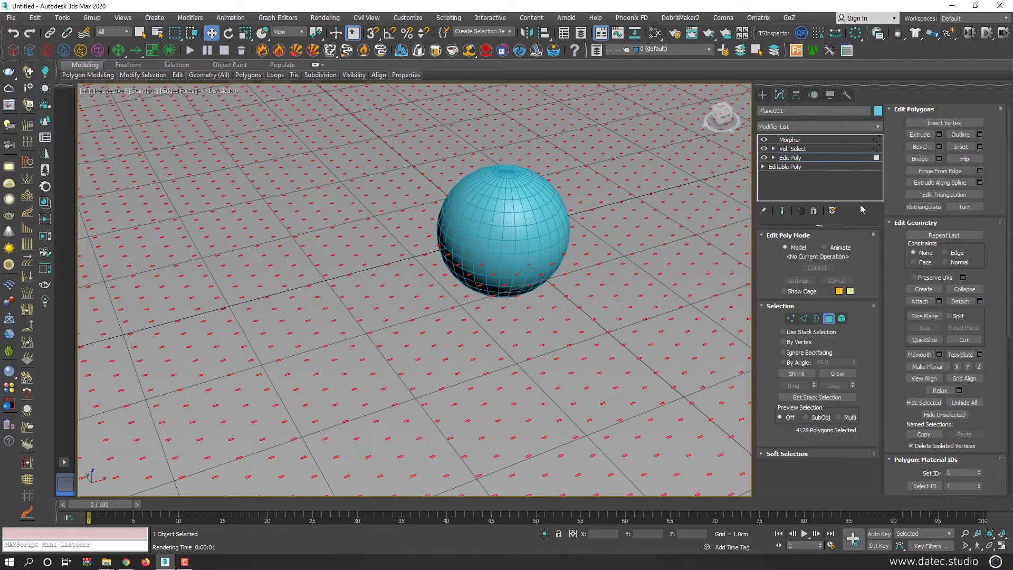
click(979, 135)
right_click(424, 299)
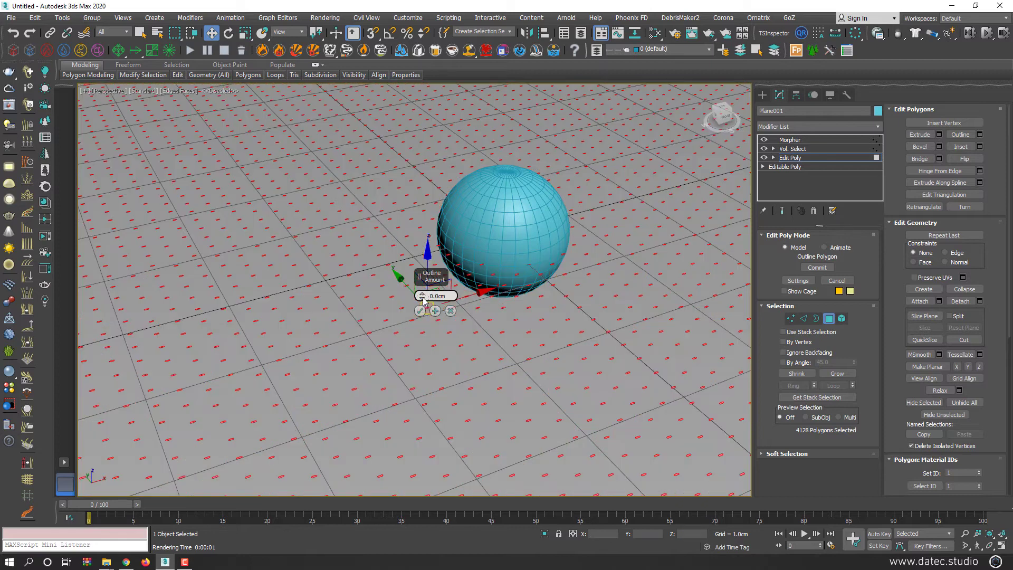
drag(422, 299, 422, 280)
click(420, 311)
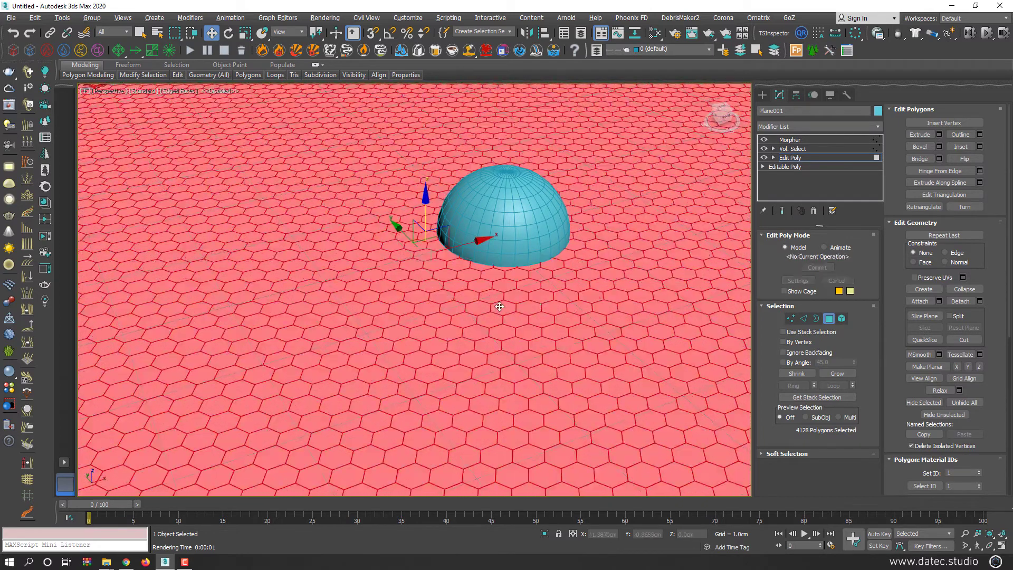
- Capture the full-size state into Morpher channel 2 as target 02
click(797, 141)
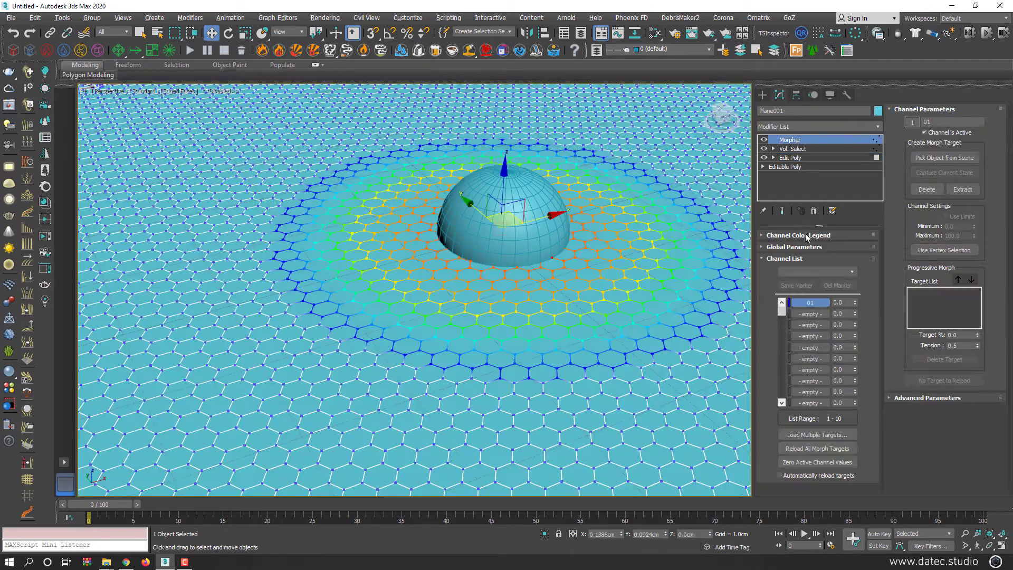
click(810, 313)
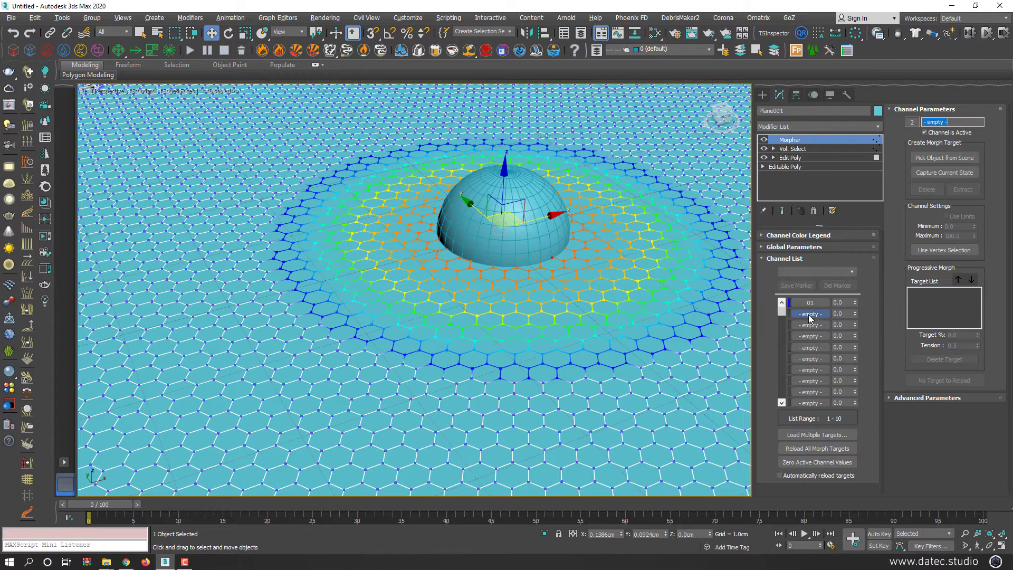
click(937, 172)
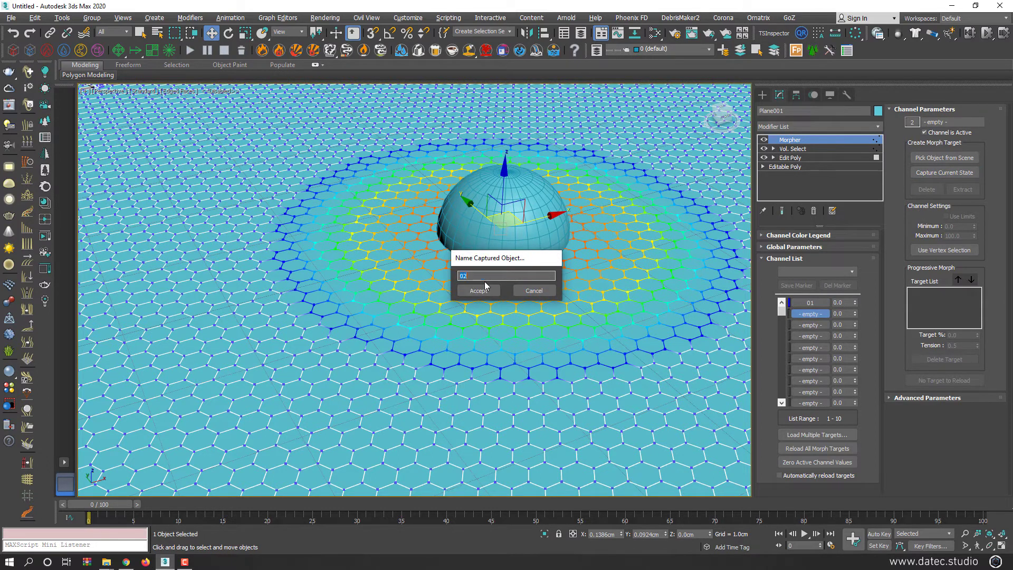
click(479, 291)
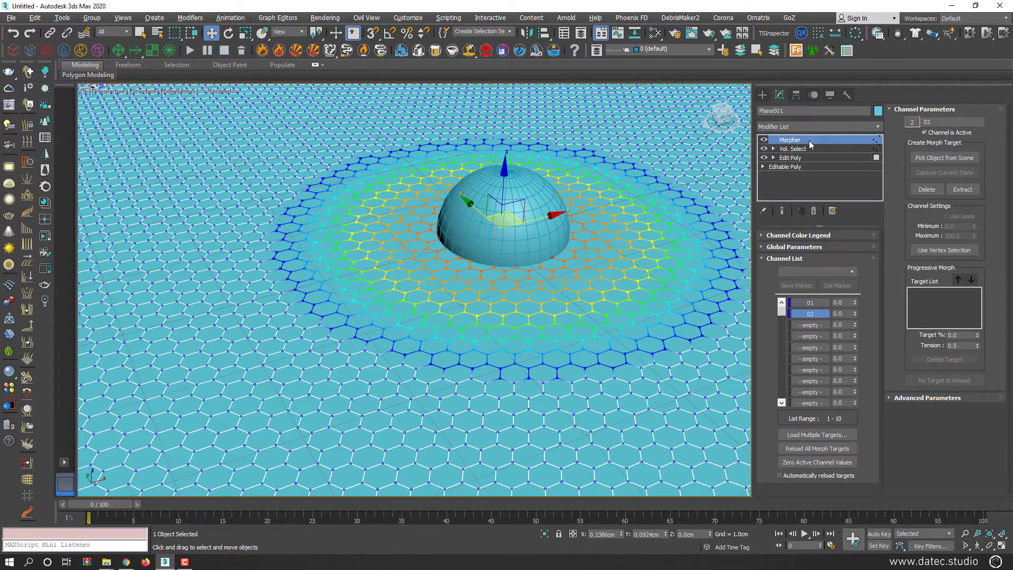
- Raise Morpher channel 01 to preview the morph
click(820, 302)
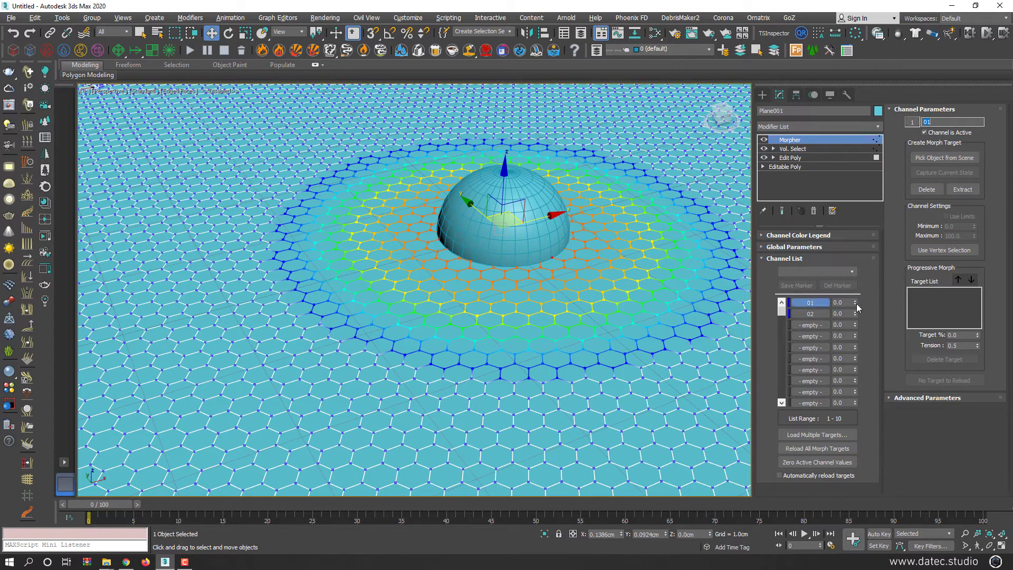
drag(856, 303, 858, 228)
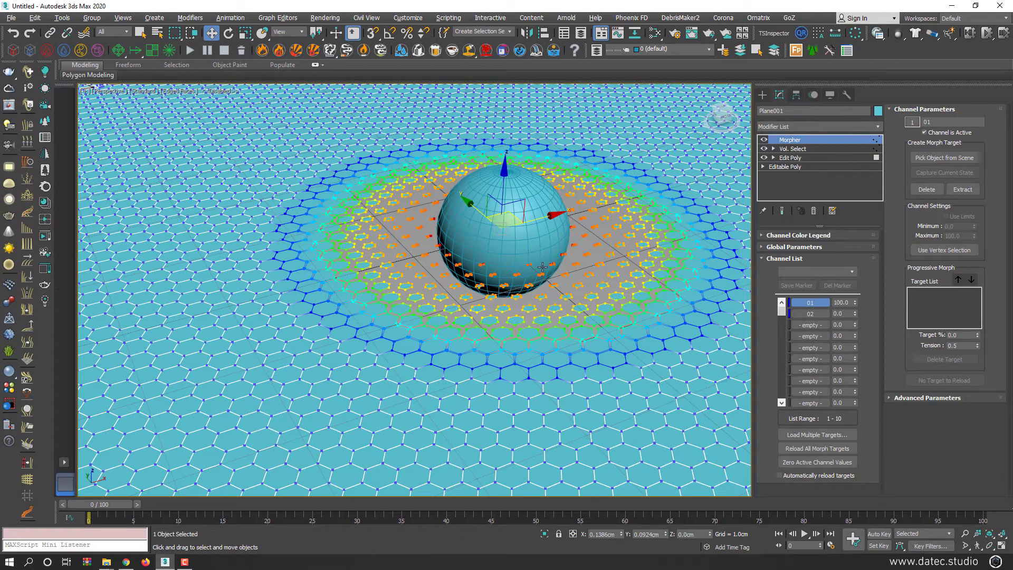
key(Return)
- Invert the Vol. Select soft selection, set channel 01 to 100, and deselect to preview
click(793, 149)
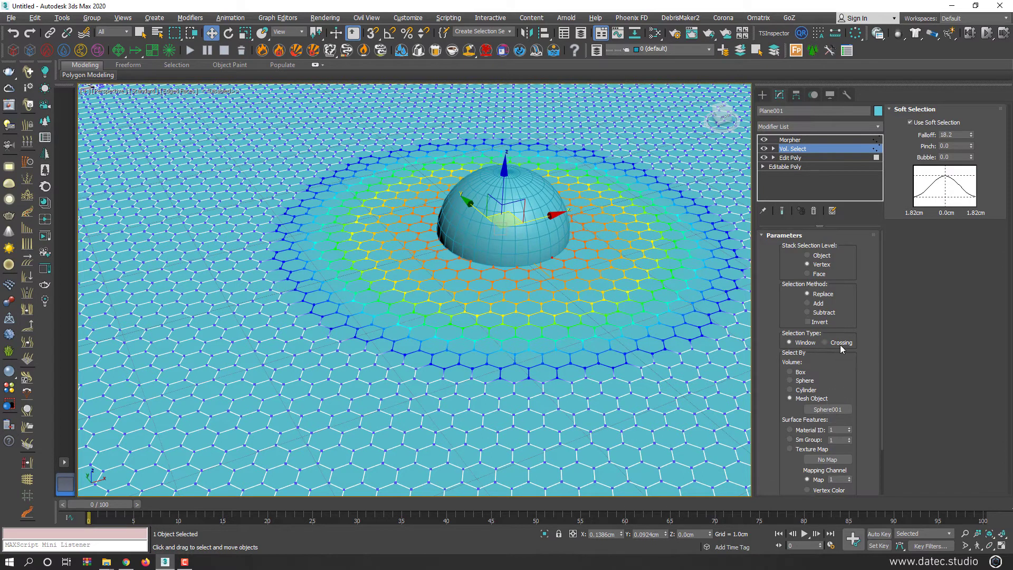
click(820, 322)
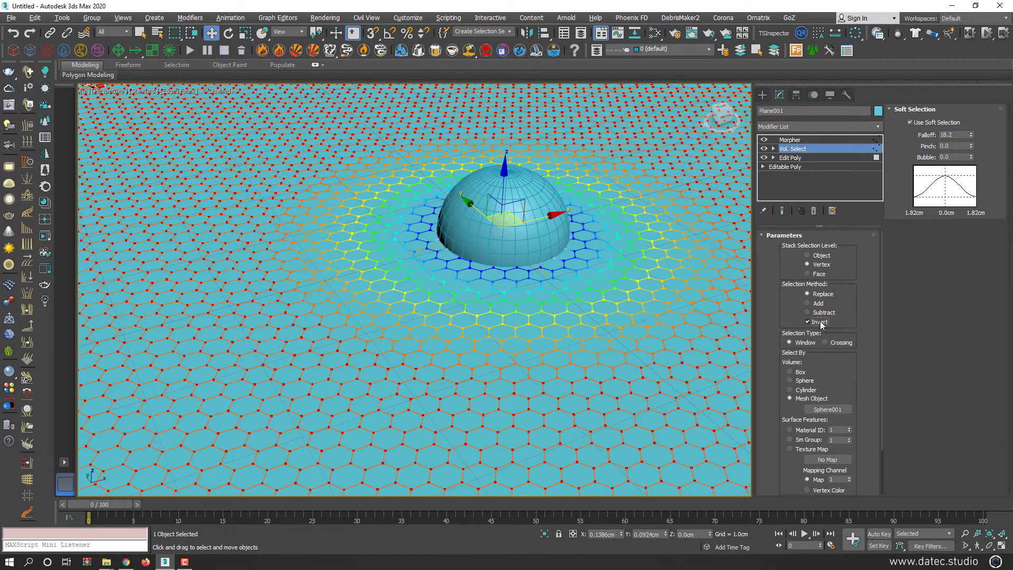
click(794, 140)
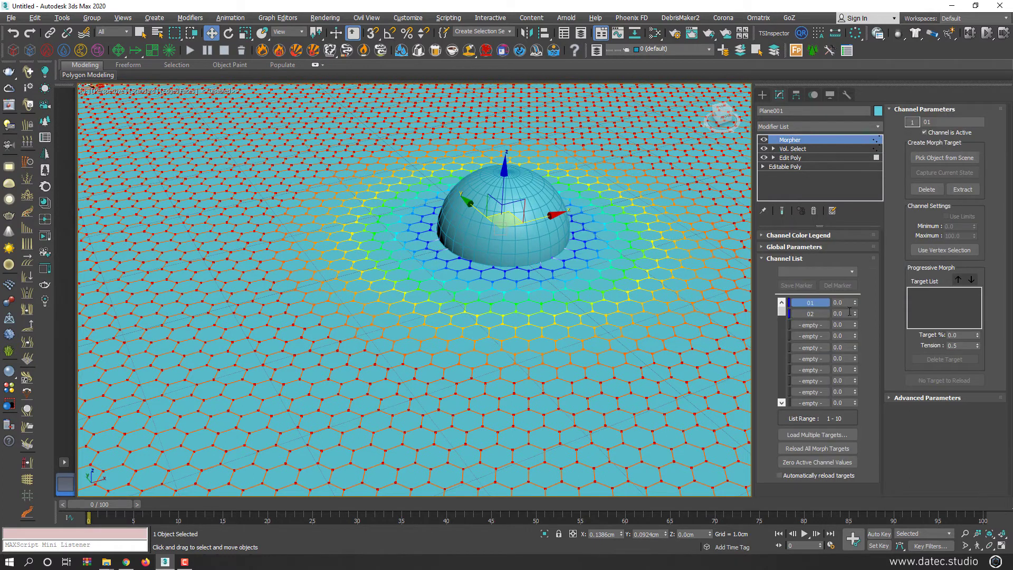
drag(855, 302, 854, 235)
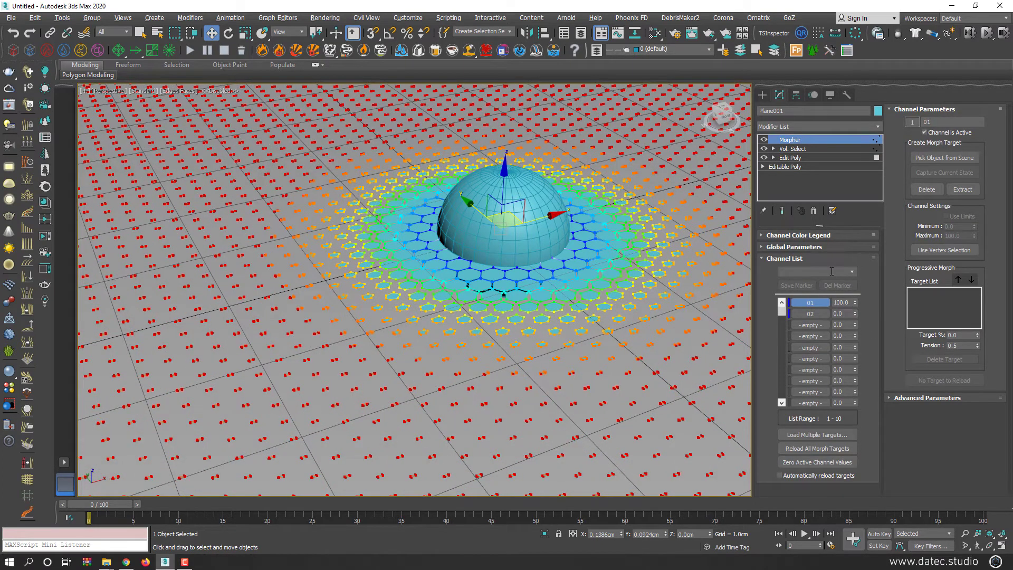
click(677, 337)
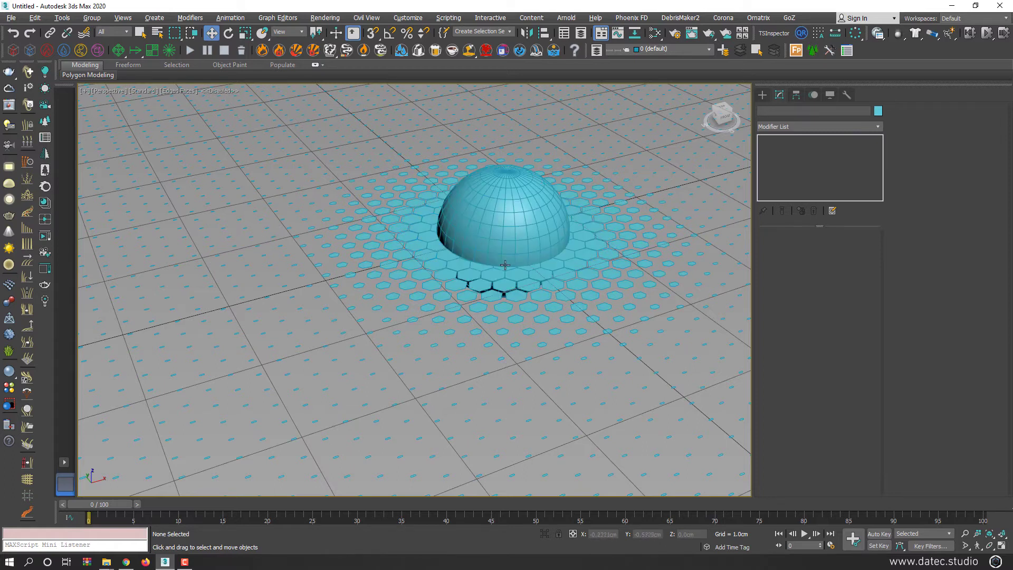
- Add a DeleteMesh modifier to the hexagon plane
click(496, 281)
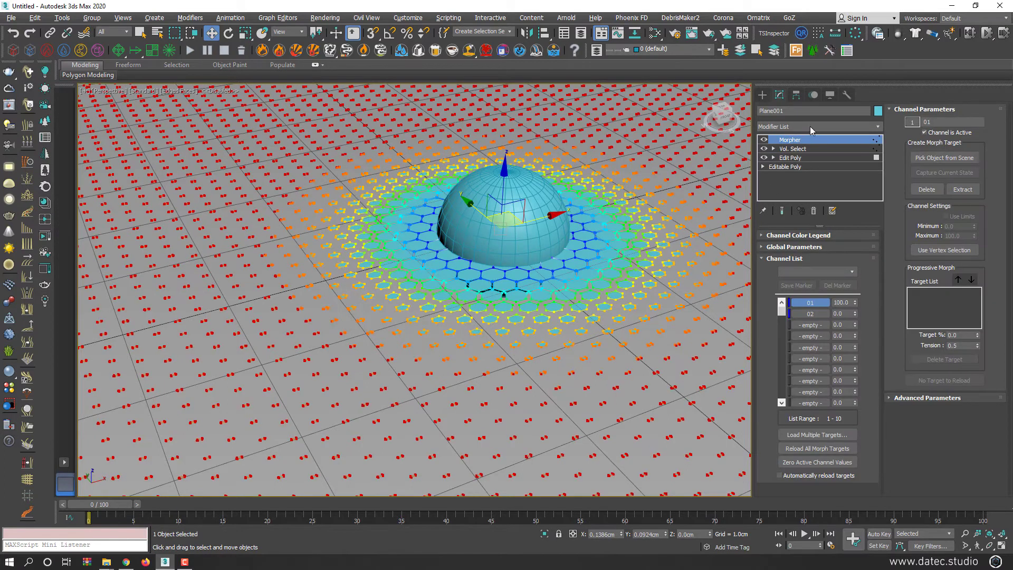
click(812, 127)
key(d)
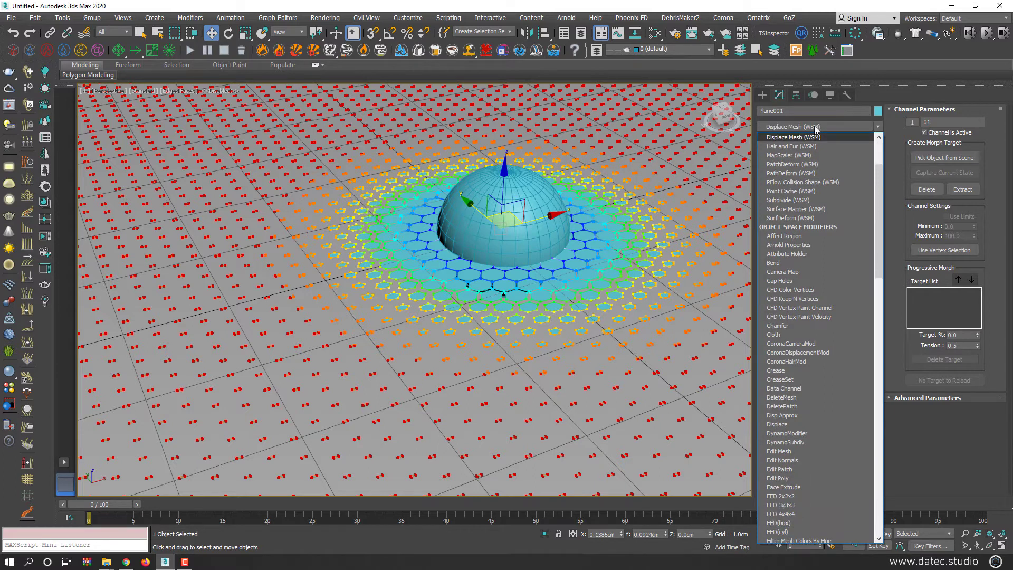
key(d)
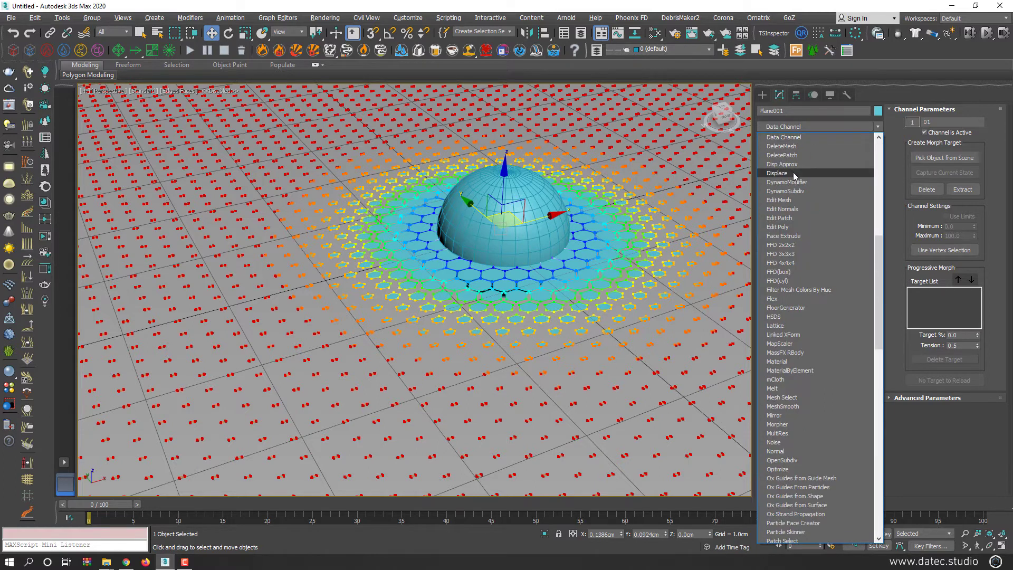
click(786, 146)
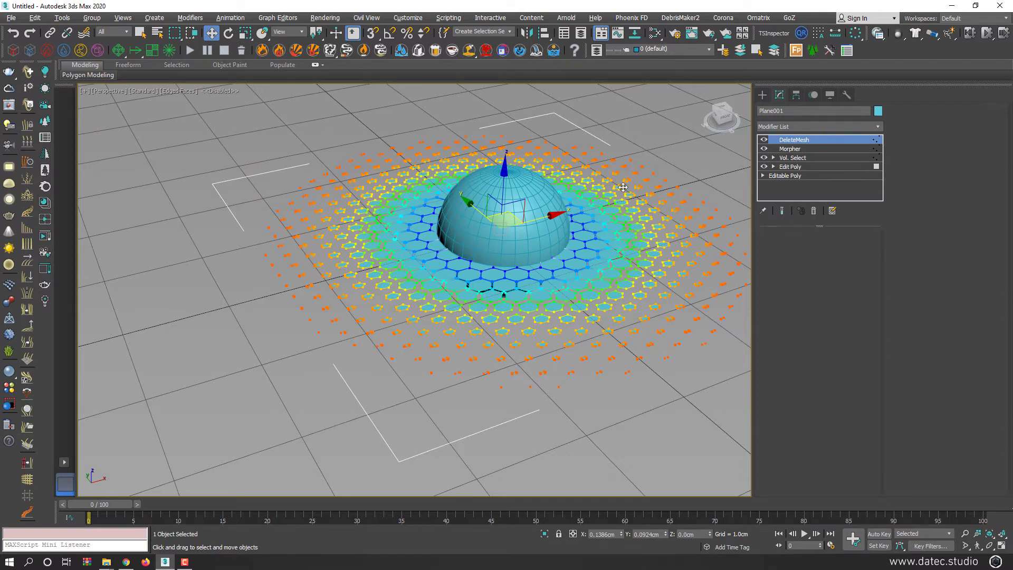
- Move the dome left and back to the centre to test the falloff
click(612, 407)
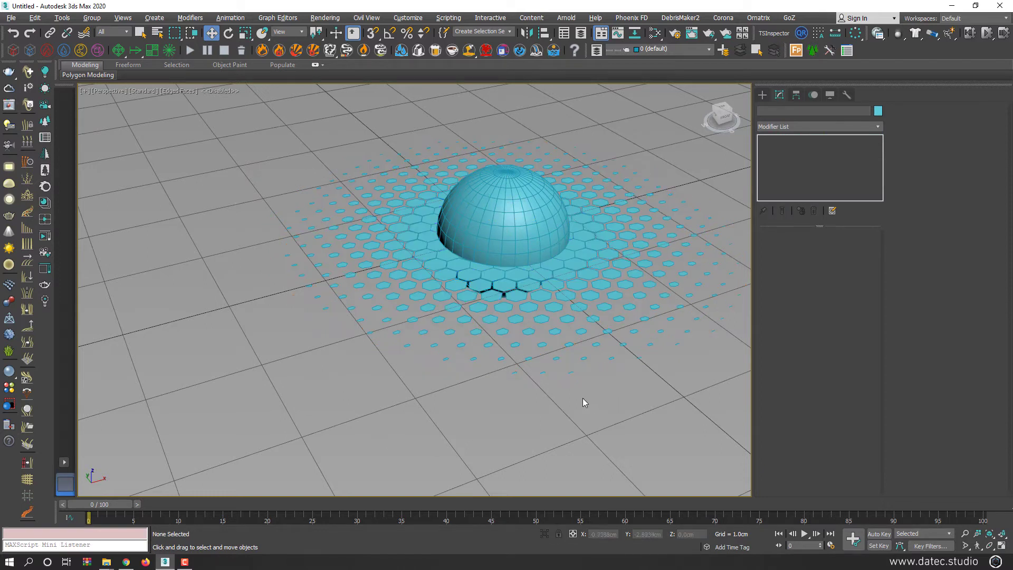
click(549, 217)
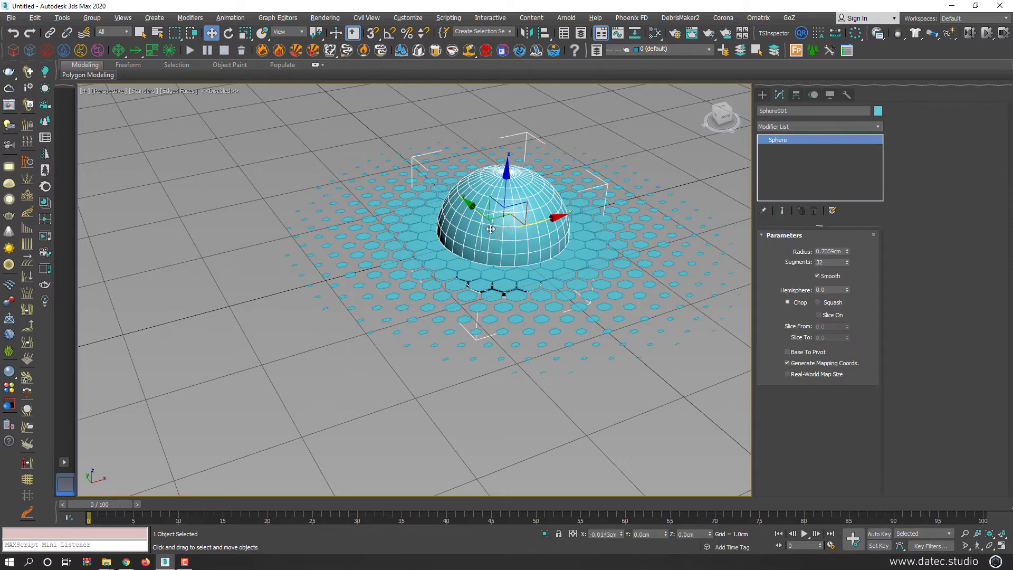
drag(491, 233, 375, 262)
drag(388, 218, 504, 191)
- Add a Shell modifier with 0.03cm Outer Amount to thicken the tiles
click(607, 174)
click(813, 126)
text(sh)
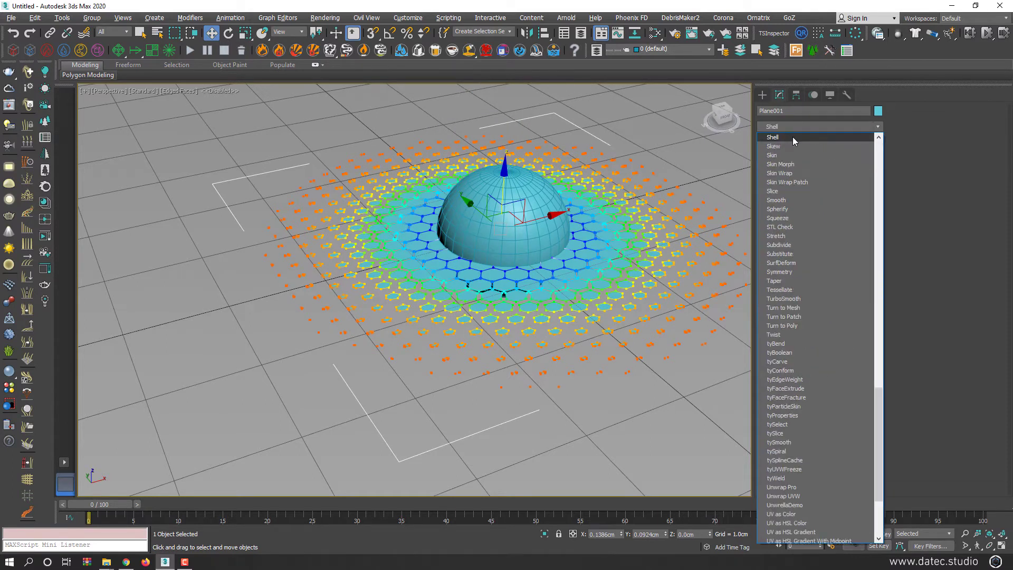
click(793, 138)
click(832, 262)
text(.03)
key(Return)
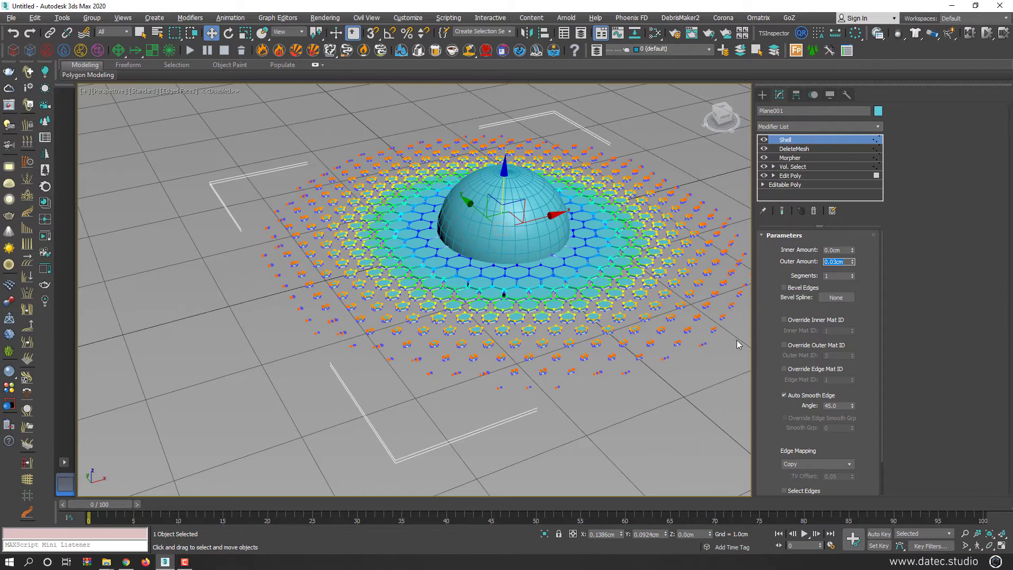
- Add Ripple with Amplitude 1 at 0.133cm and shorter wave length, placed below Shell
click(787, 127)
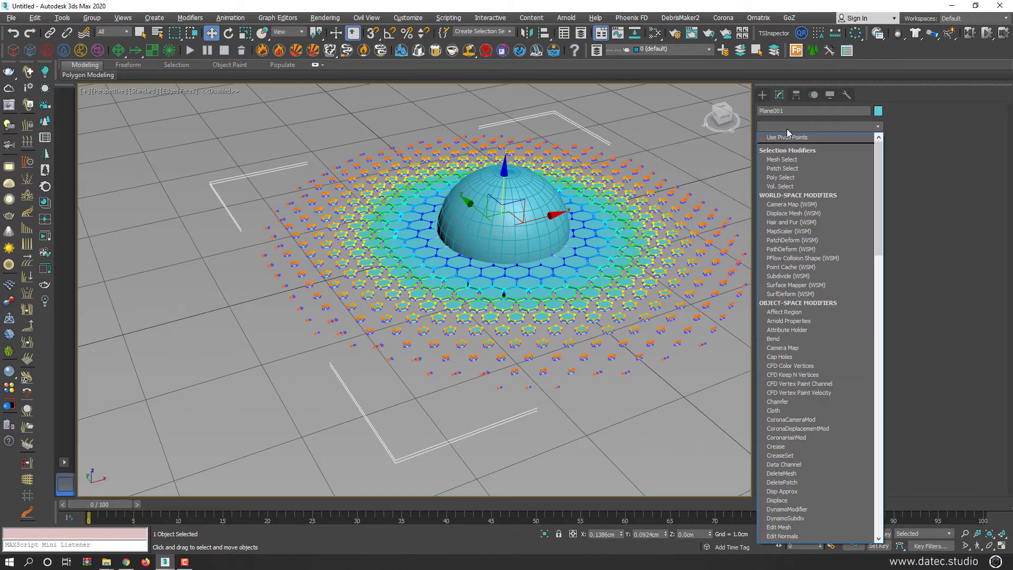
text(rip)
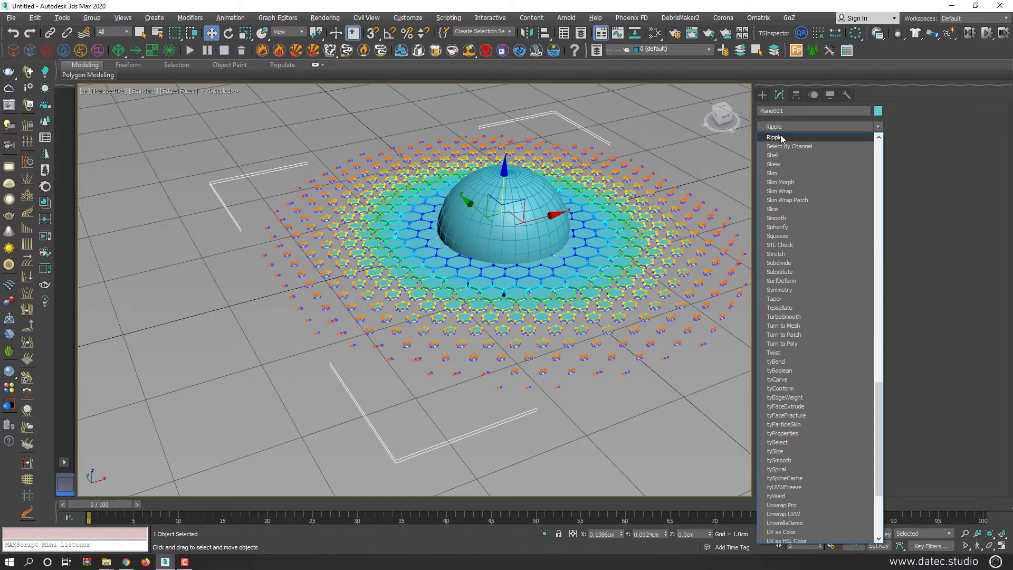
click(781, 138)
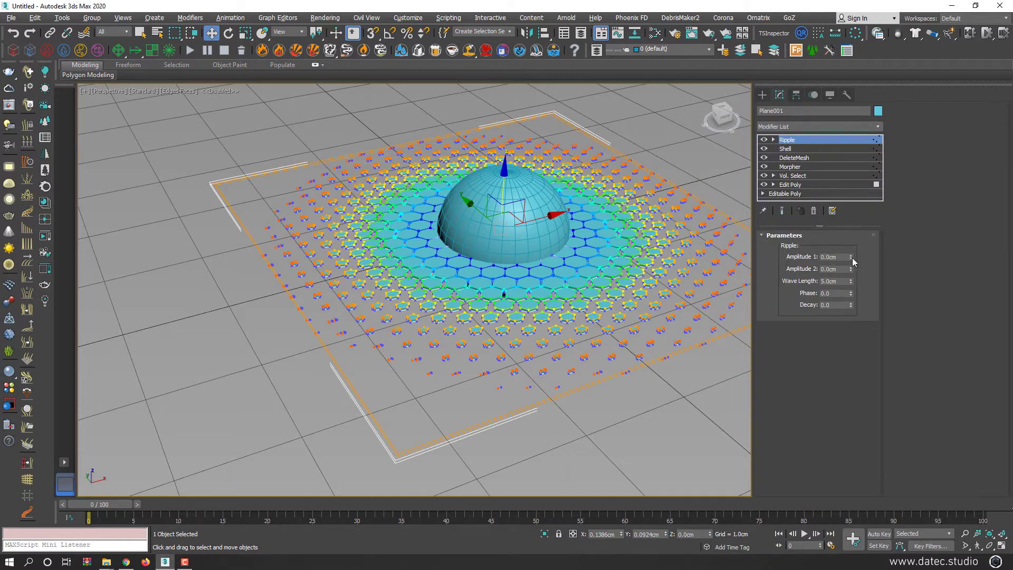
drag(853, 258, 846, 216)
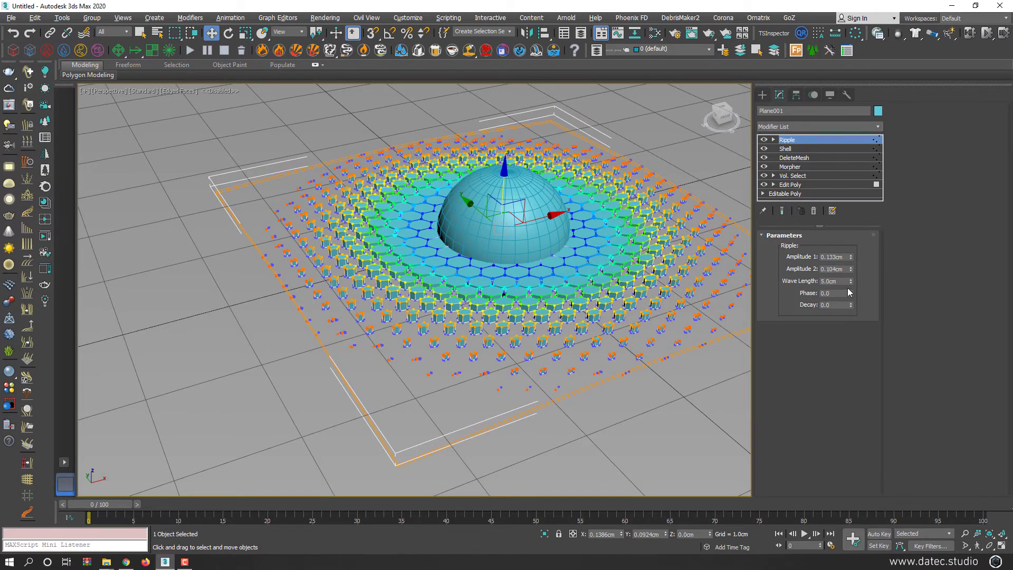
drag(852, 281, 848, 311)
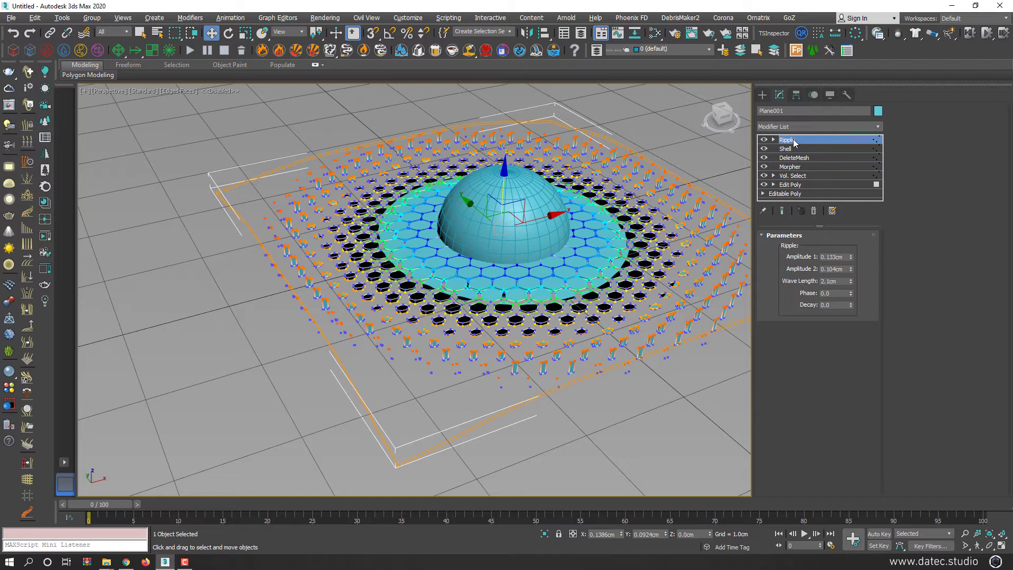
drag(796, 146, 793, 157)
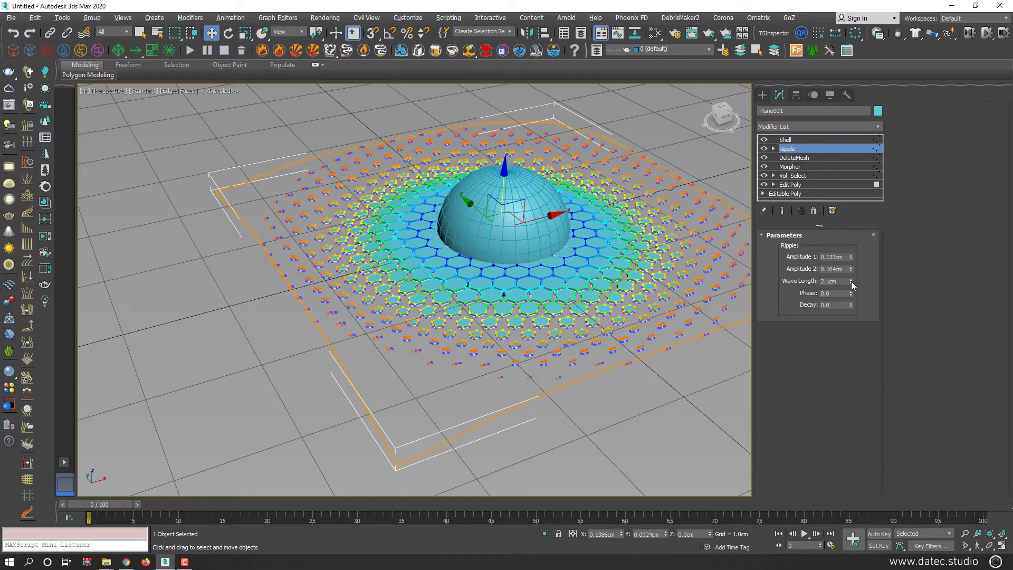
drag(851, 281, 848, 311)
click(786, 139)
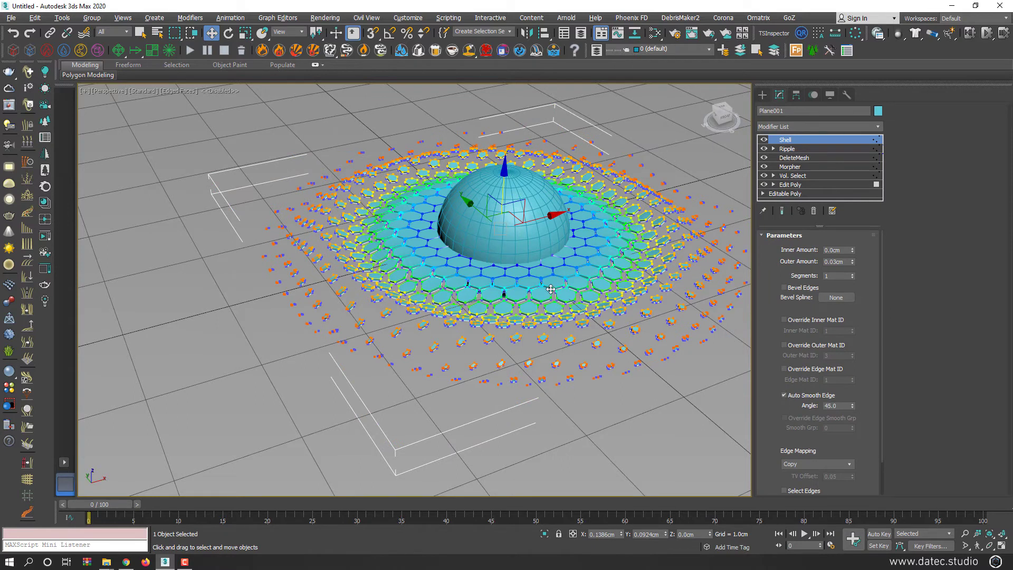
- With Auto Key, raise the Ripple phase at frame 100, then scrub back to preview
click(799, 150)
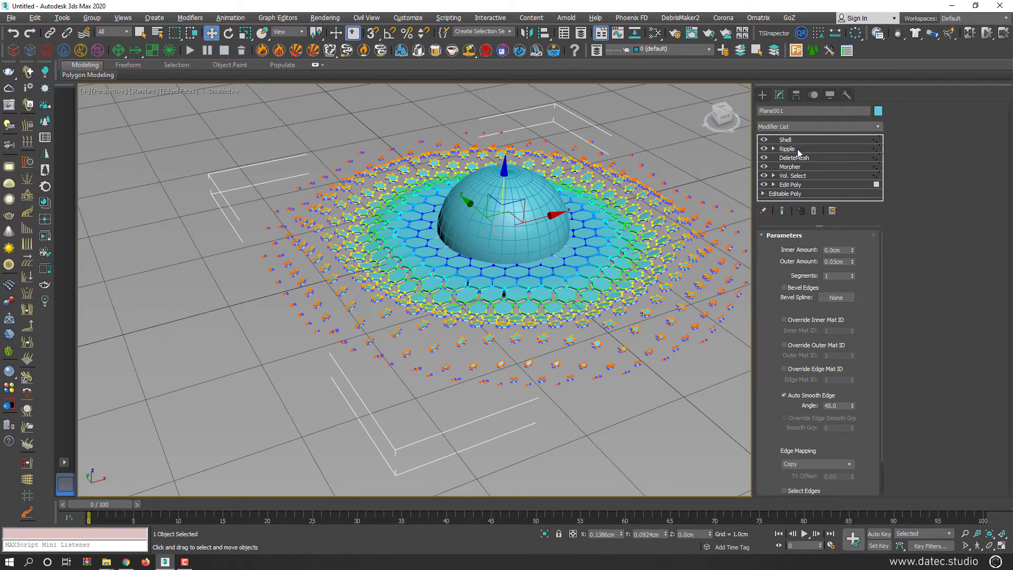
click(879, 534)
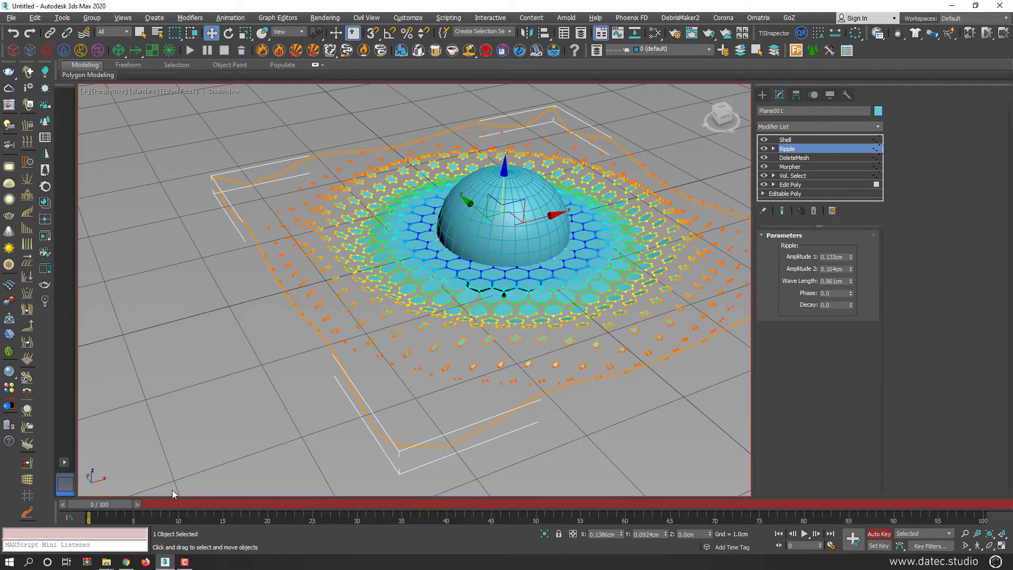
drag(104, 508, 996, 483)
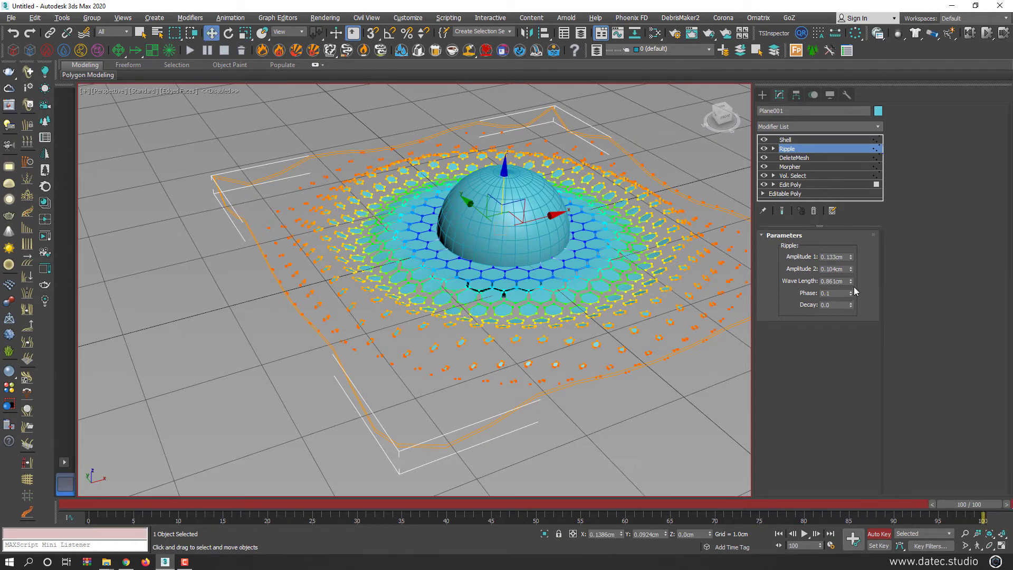
drag(850, 293, 856, 249)
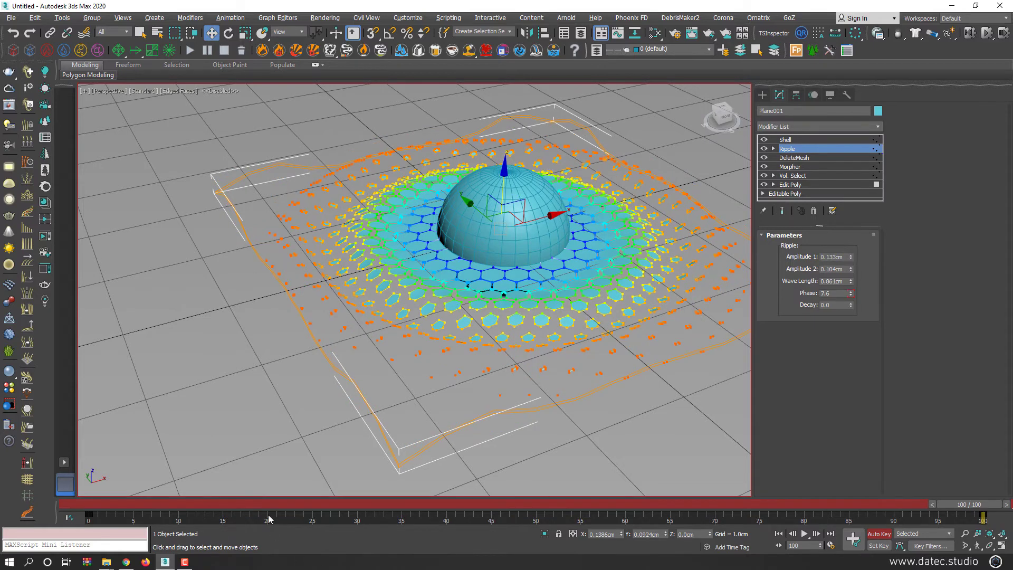
drag(271, 505, 361, 505)
key(w)
click(879, 533)
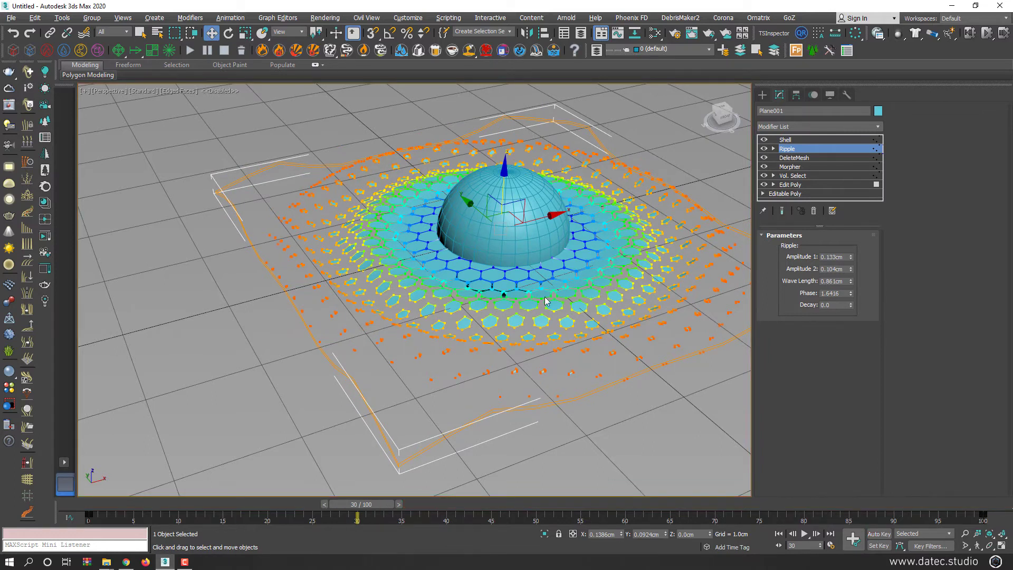
- Test-lift Sphere001, then return to frame 0 with the whole hexagon field zoomed into view
click(521, 233)
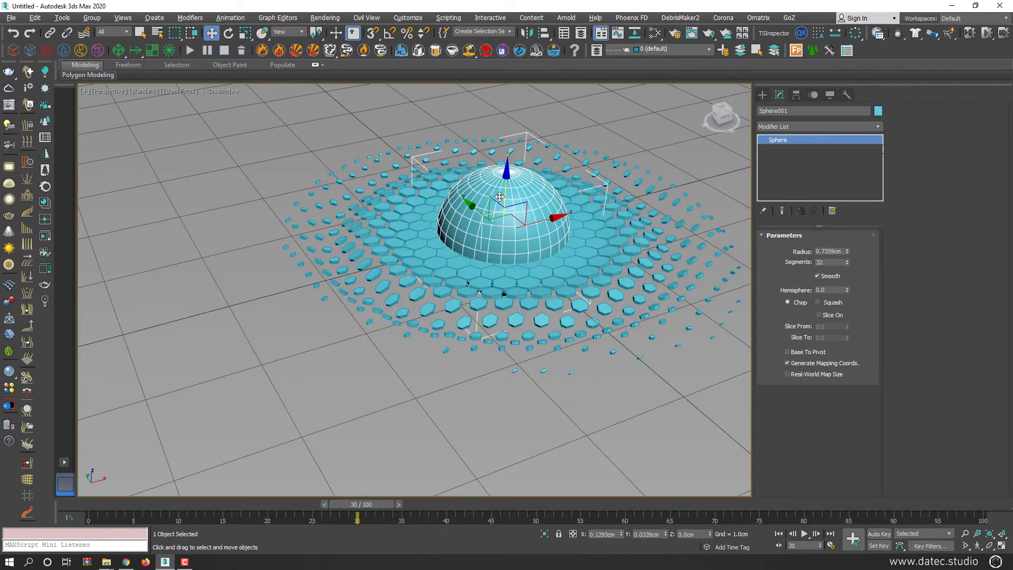
mouse_move(510, 168)
mouse_down()
mouse_move(507, 108)
mouse_move(490, 56)
mouse_move(493, 161)
mouse_up()
drag(144, 502, 115, 505)
scroll(440, 368, down, 2)
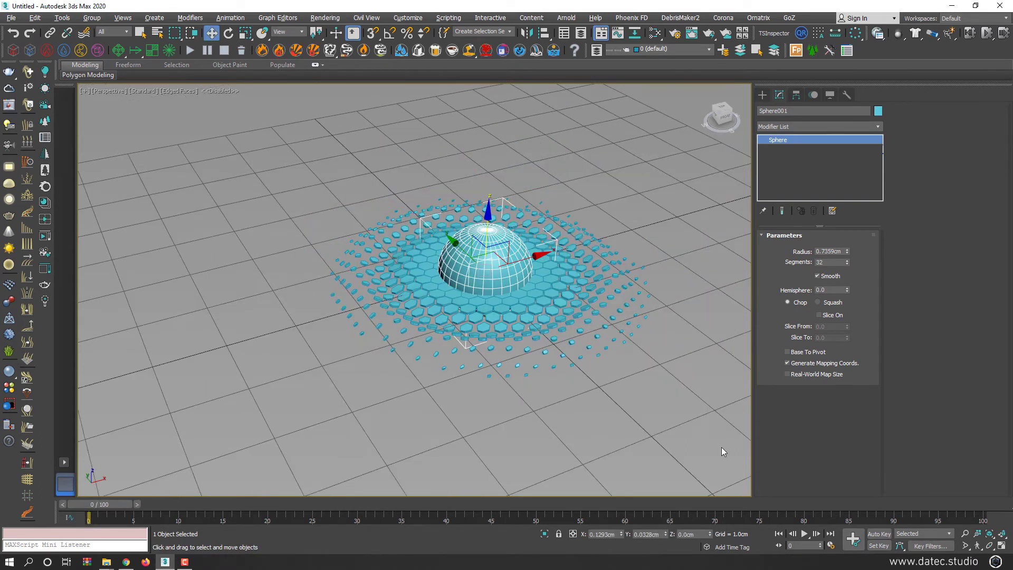
- With Auto Key on, move Sphere001 left across the tiles at frame 10 and key its position
click(878, 534)
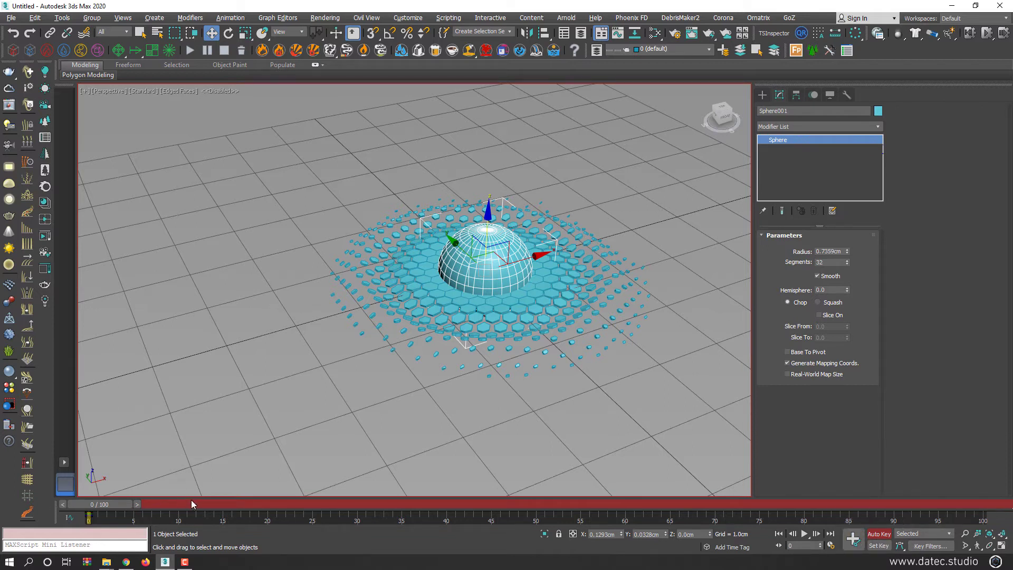
click(173, 505)
drag(179, 503, 201, 504)
drag(504, 258, 407, 292)
click(852, 538)
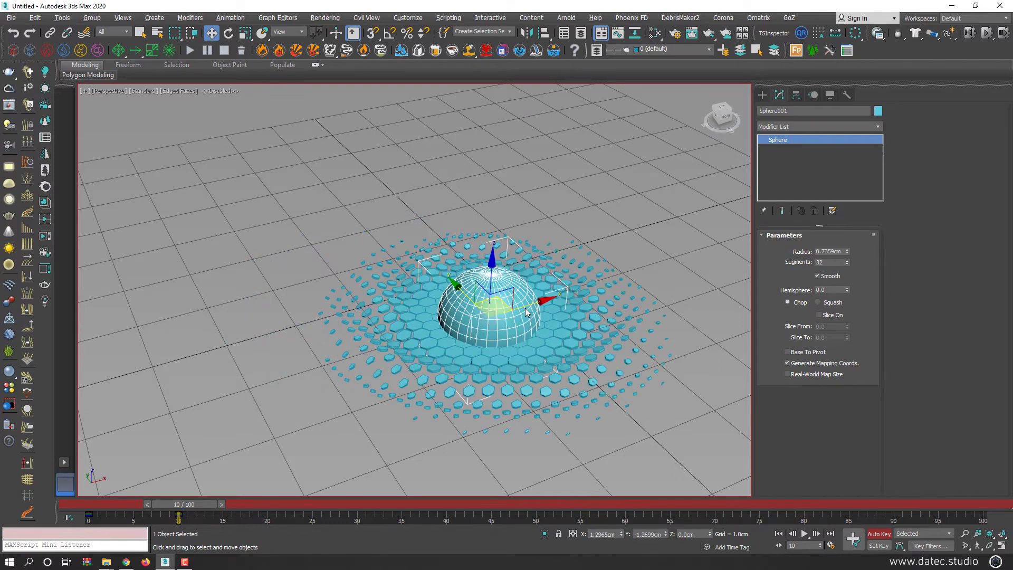
click(851, 539)
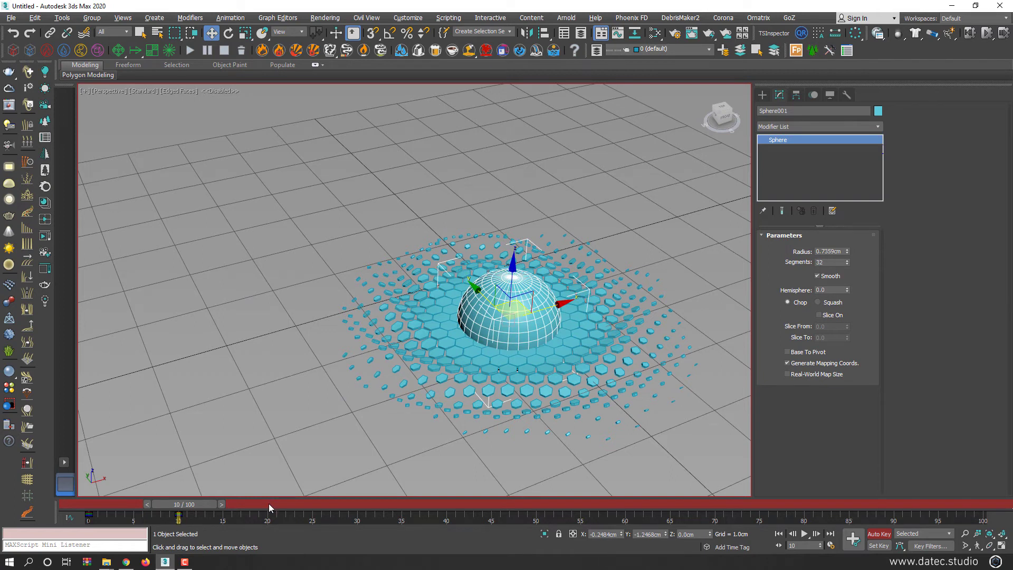
- At frame 20, move Sphere001 back right across the tiles, then go to frame 30
drag(268, 503, 301, 504)
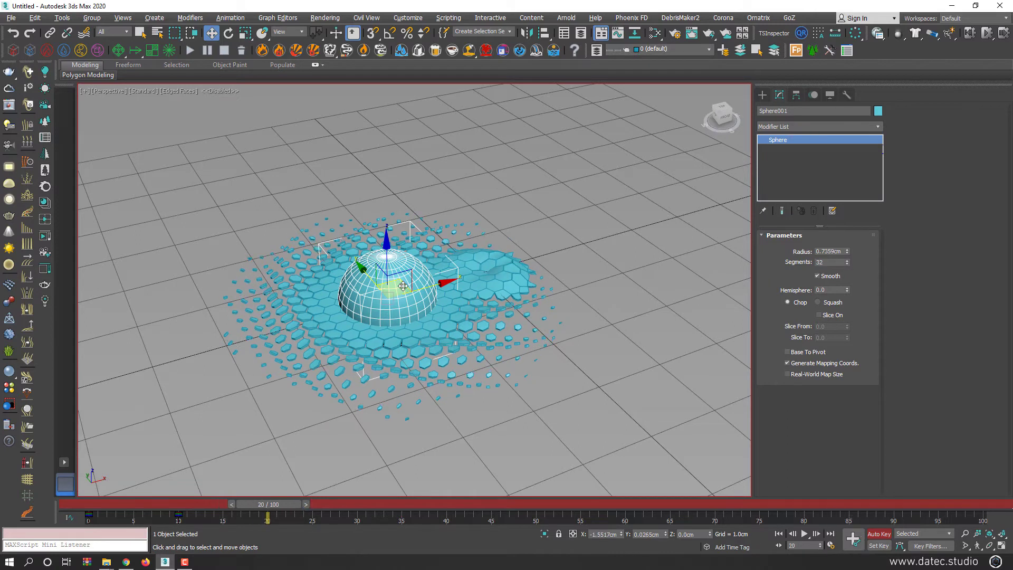
drag(404, 286, 524, 294)
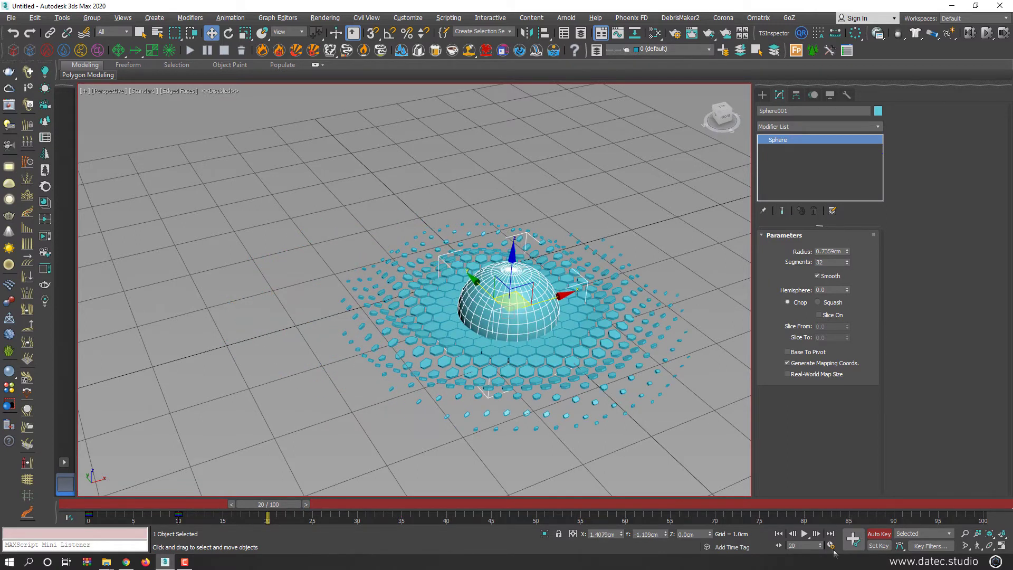
click(364, 504)
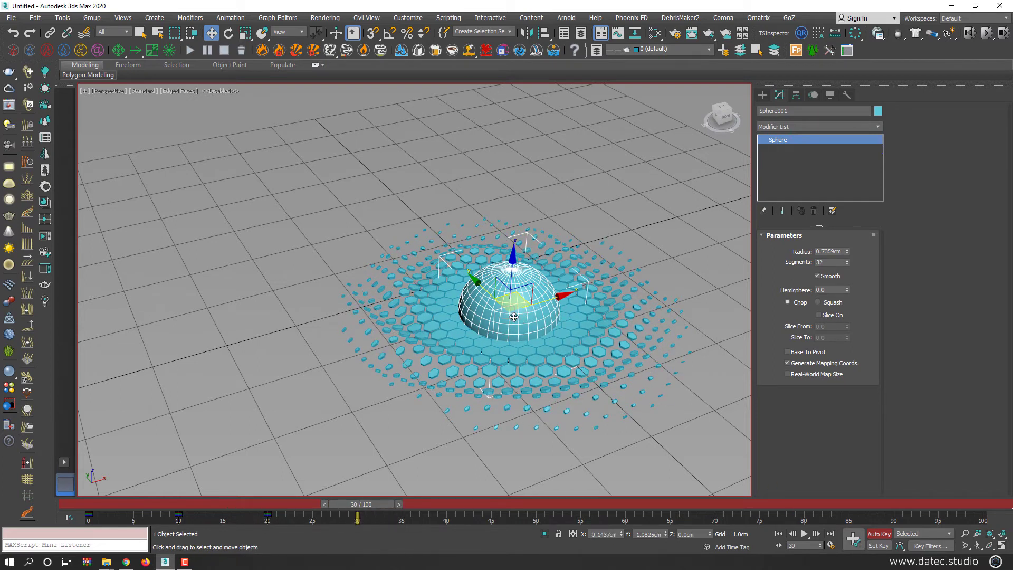
- Non-uniformly scale Sphere001 to about 192% on X at frame 30, widening it into an oval dome
key(r)
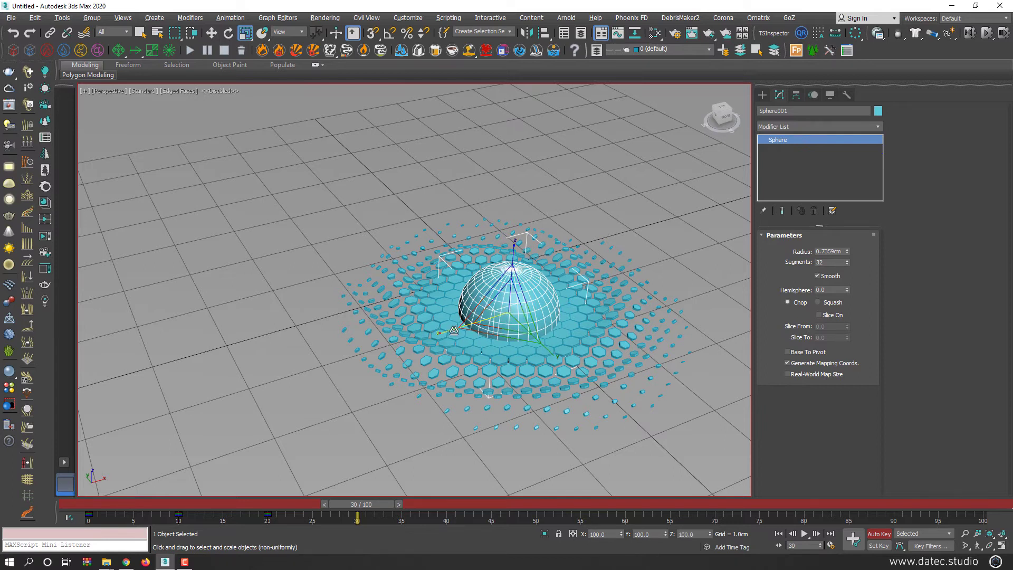
drag(454, 331, 423, 337)
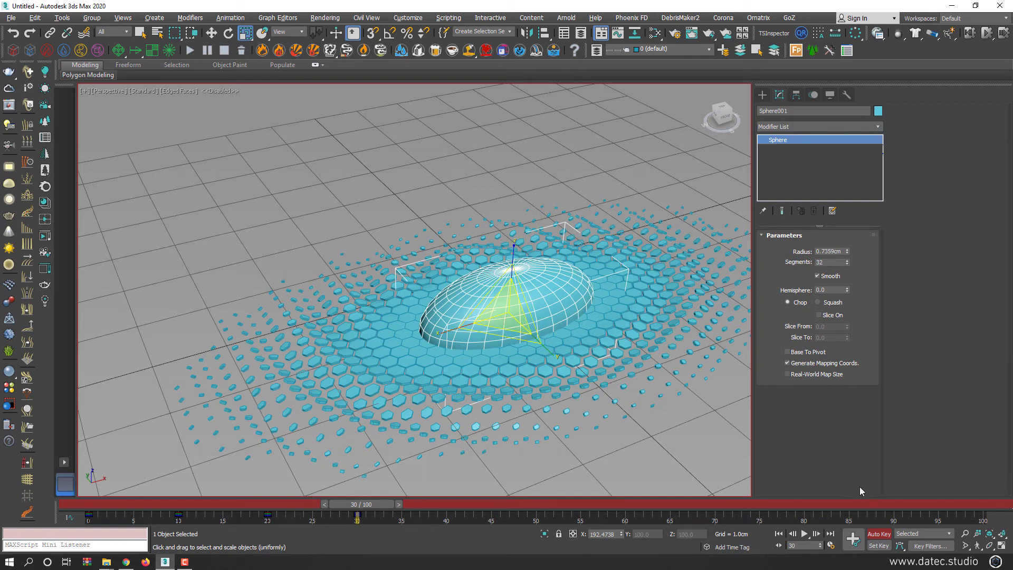
- At frame 40, rotate the stretched Sphere001 about its vertical Z axis
click(853, 538)
click(446, 505)
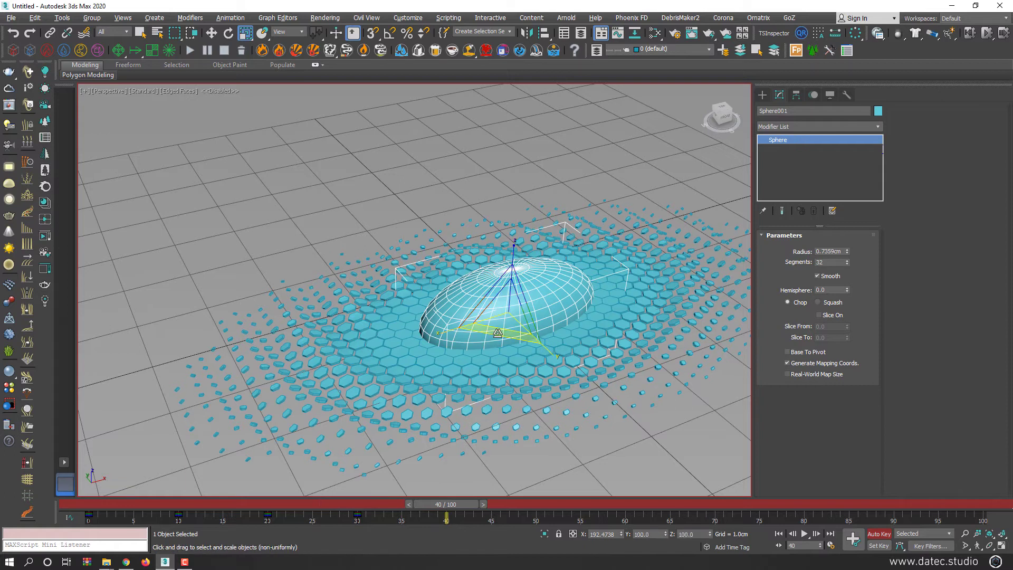
key(e)
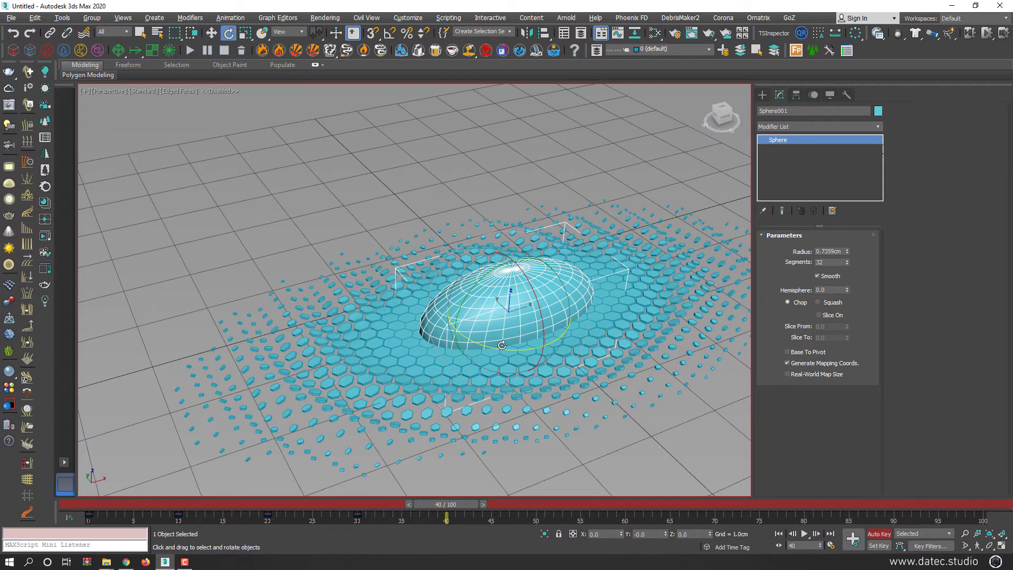
drag(559, 341, 671, 292)
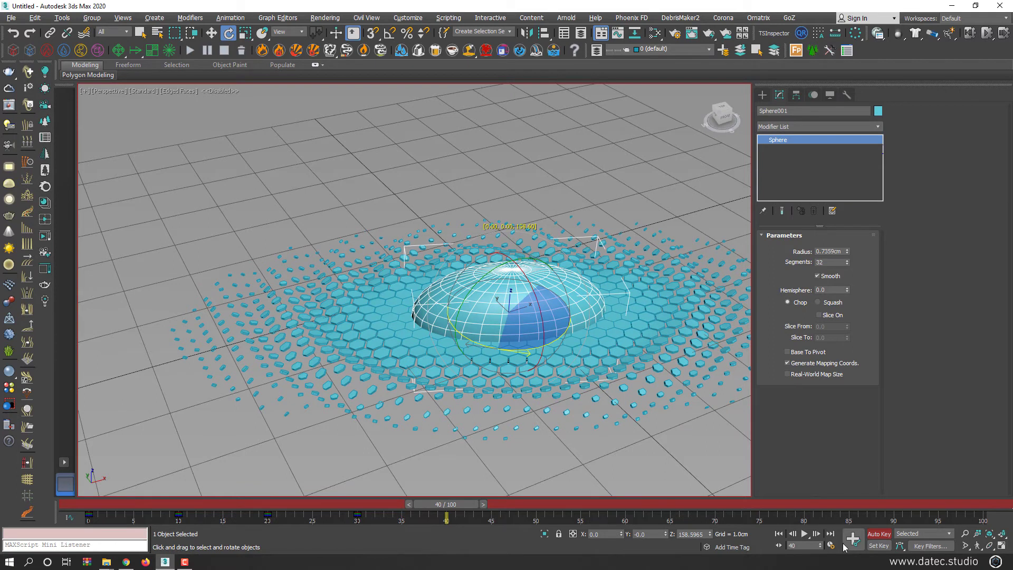
- Turn off Auto Key and scrub back to review the earlier frames around frame 8
click(876, 534)
drag(300, 505, 174, 506)
key(e)
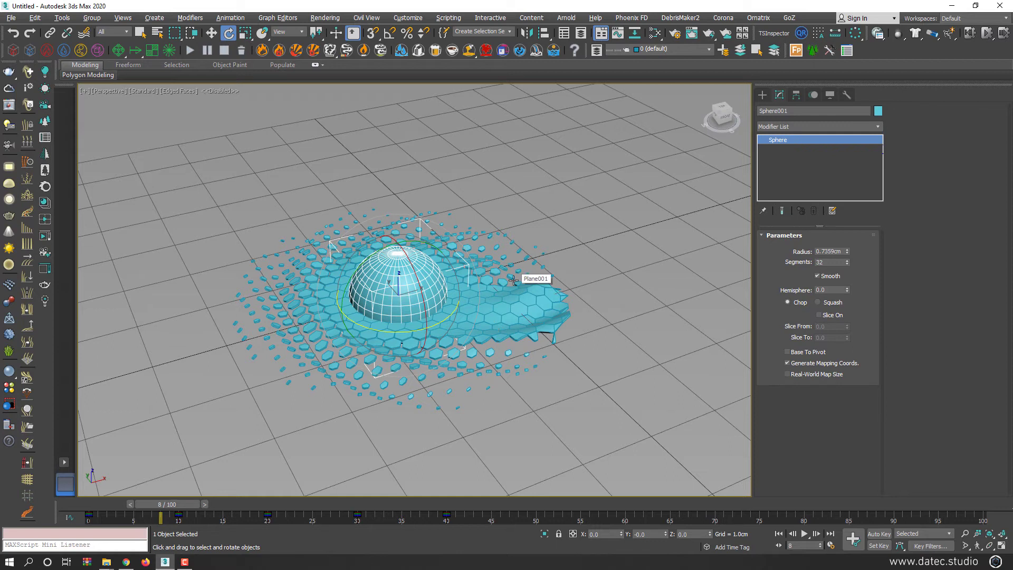
- Lower Sphere001 to Z 0.0cm so it sits half-sunk in the plane, then scrub to frame 34
click(514, 303)
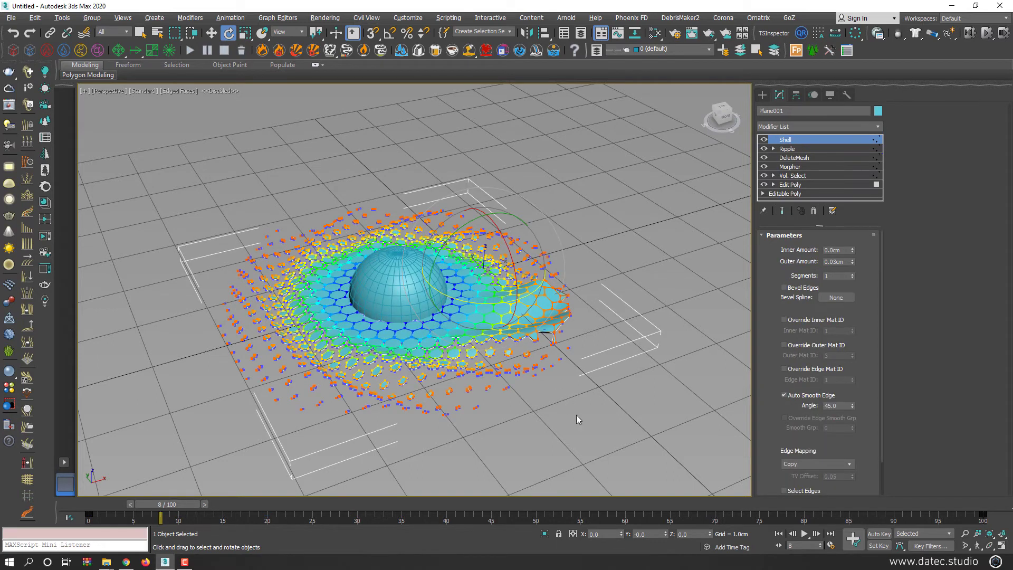
key(w)
click(398, 255)
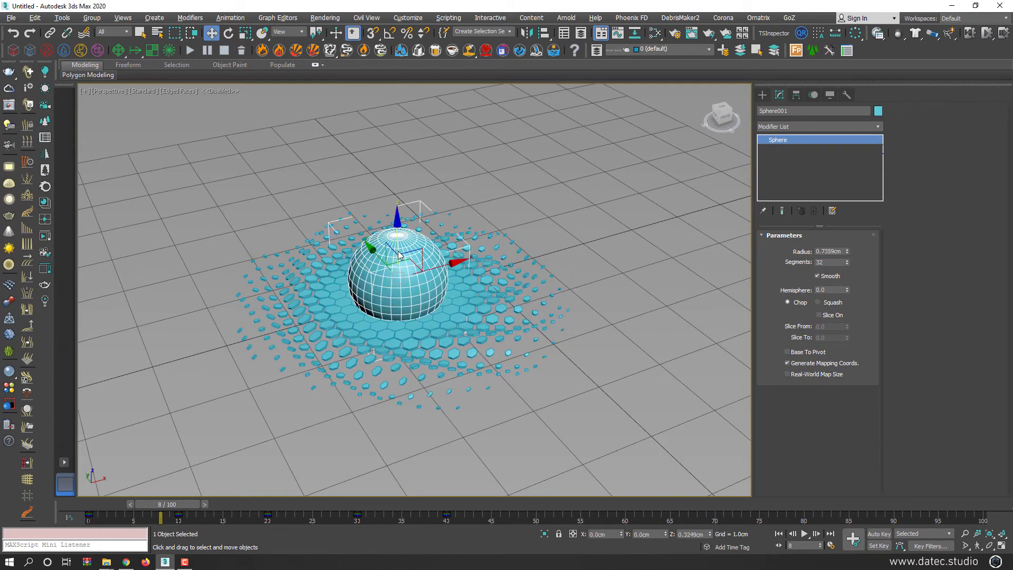
drag(399, 255, 398, 271)
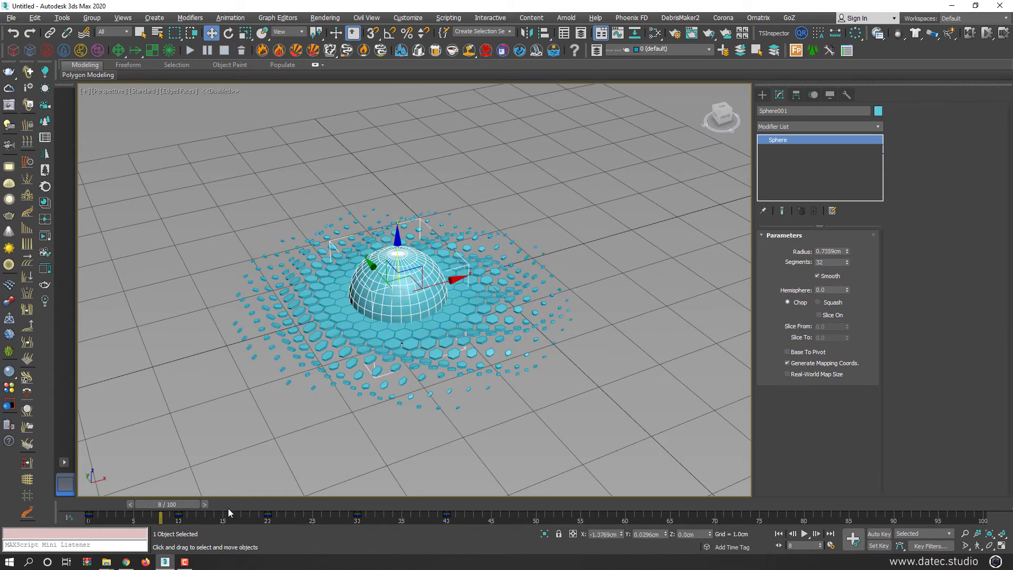
drag(231, 507, 401, 512)
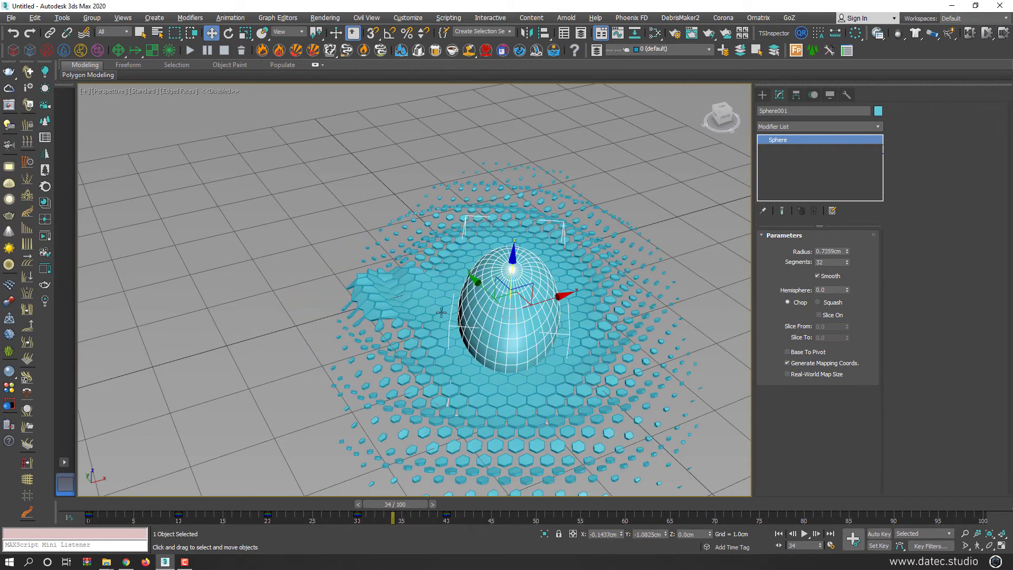
click(384, 326)
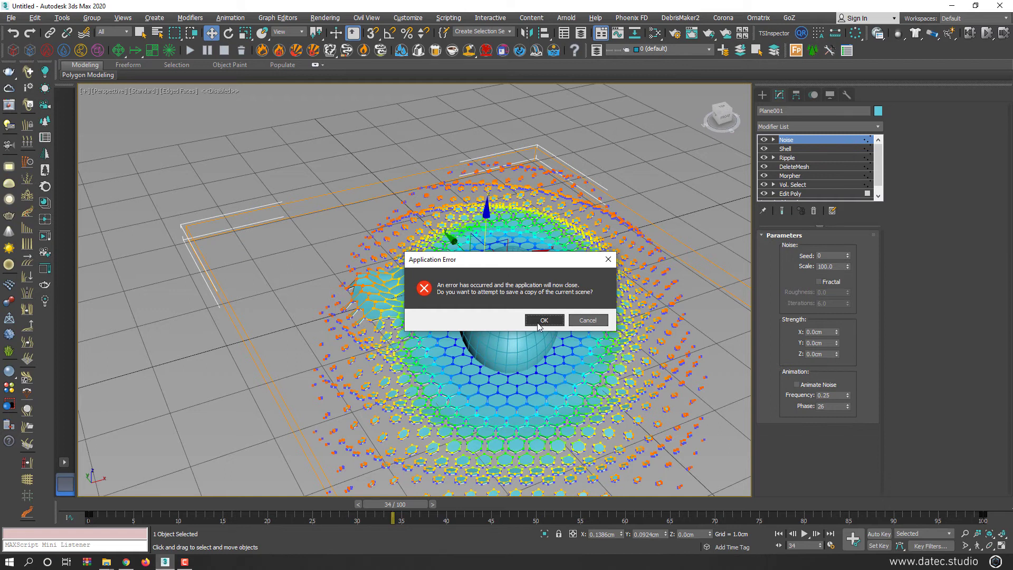
- Save the crash recovery copy, then show Plane001's modifier stack in Untitled_recover.max
click(543, 320)
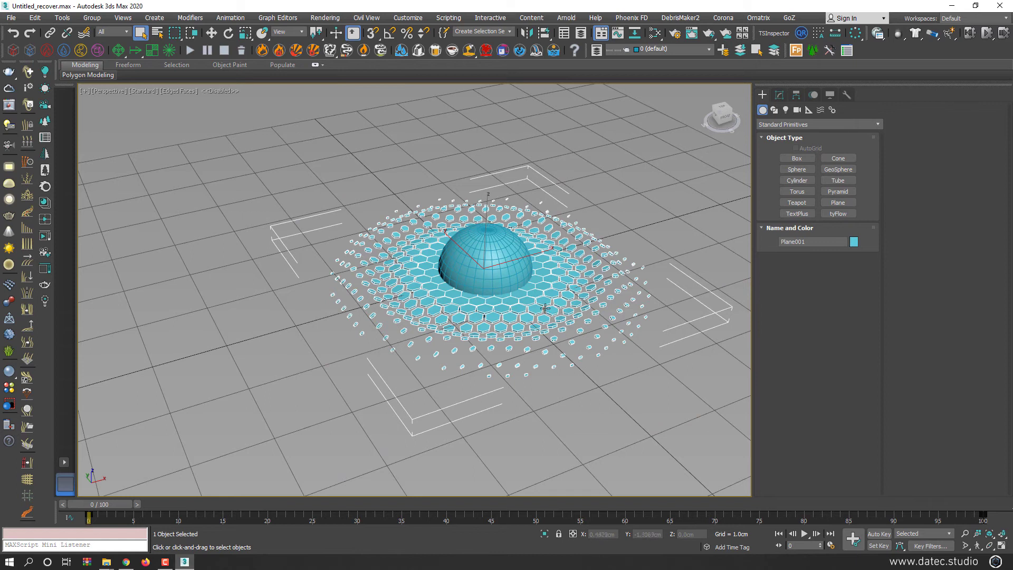
scroll(539, 302, up, 4)
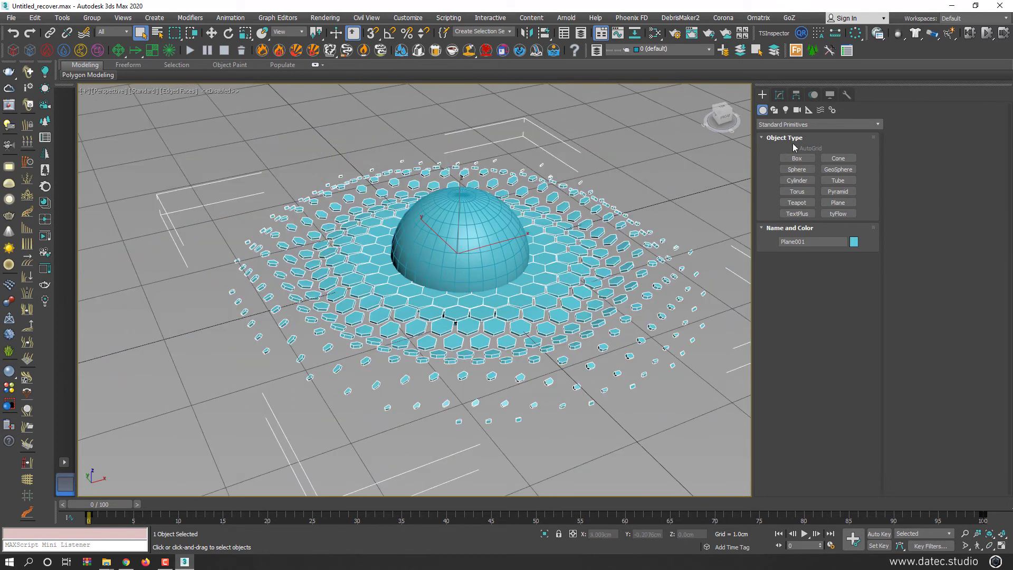
click(779, 95)
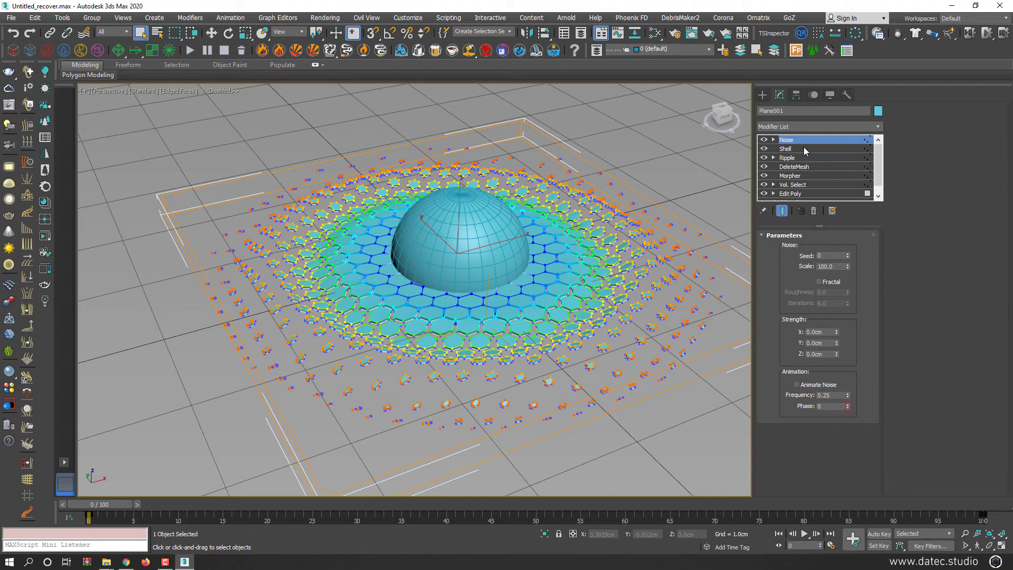
- Delete Noise from the top of Plane001's stack and add a new Noise directly above Morpher
click(813, 211)
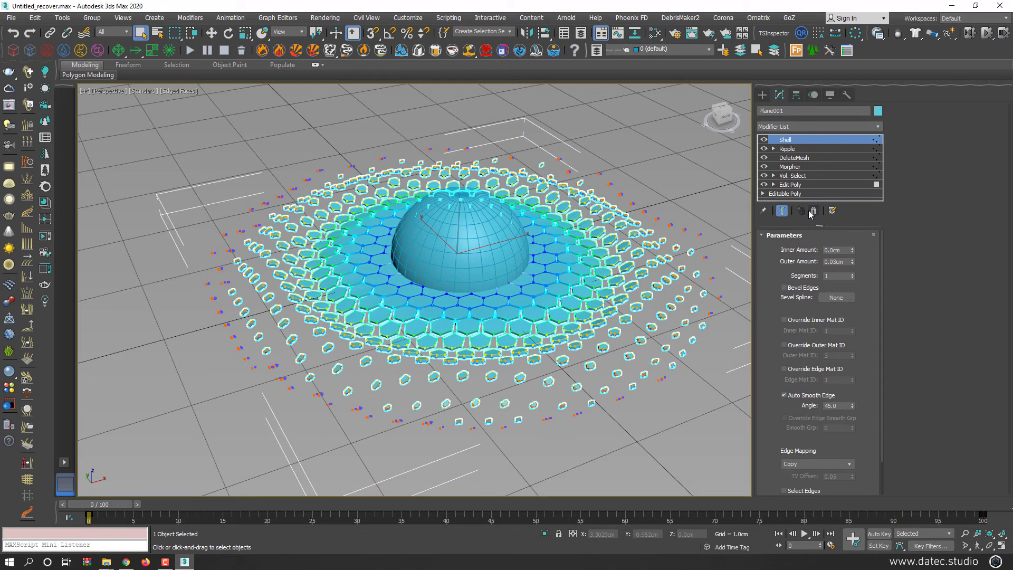
drag(100, 504, 368, 508)
scroll(511, 320, down, 3)
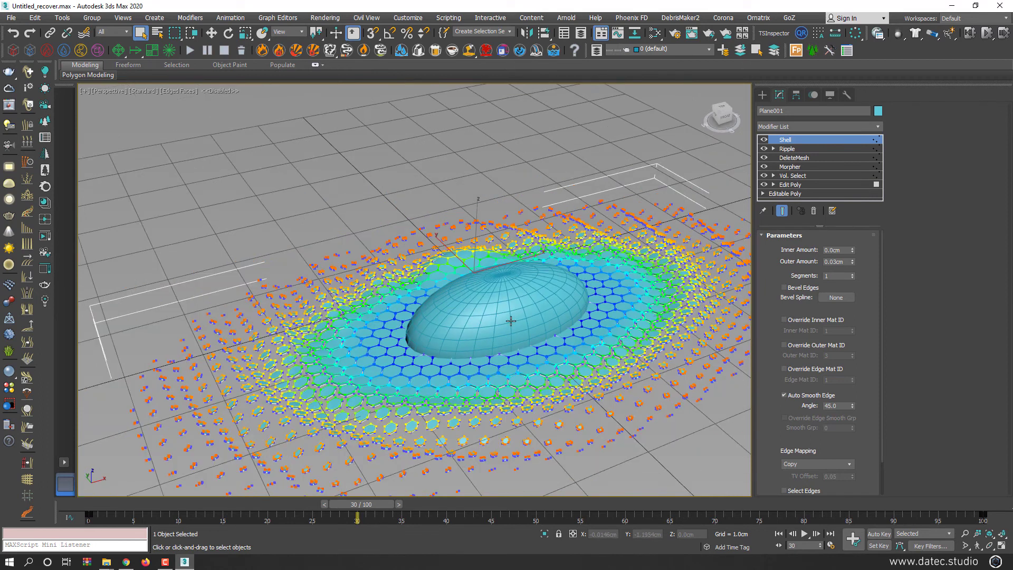
click(794, 149)
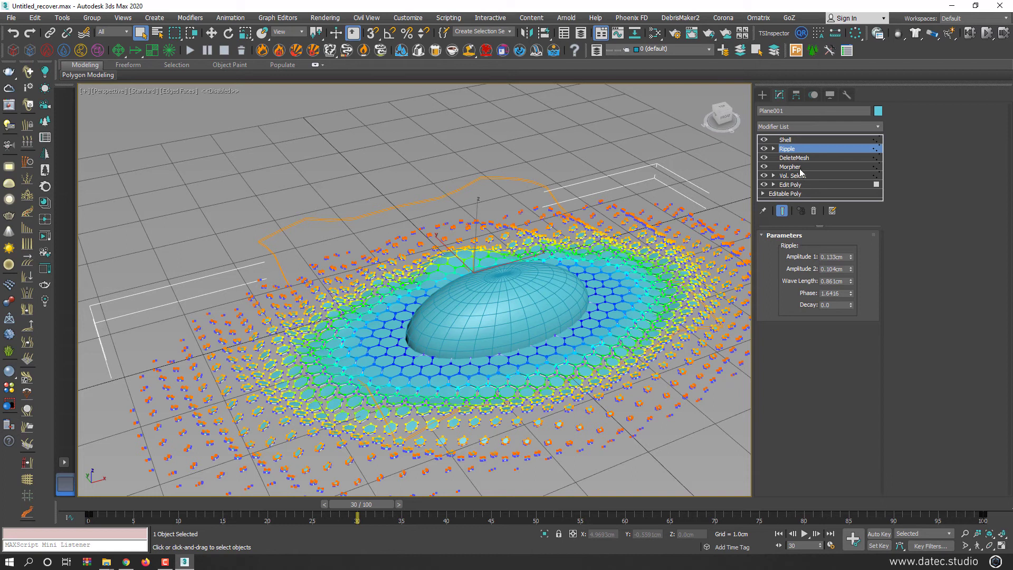
click(799, 168)
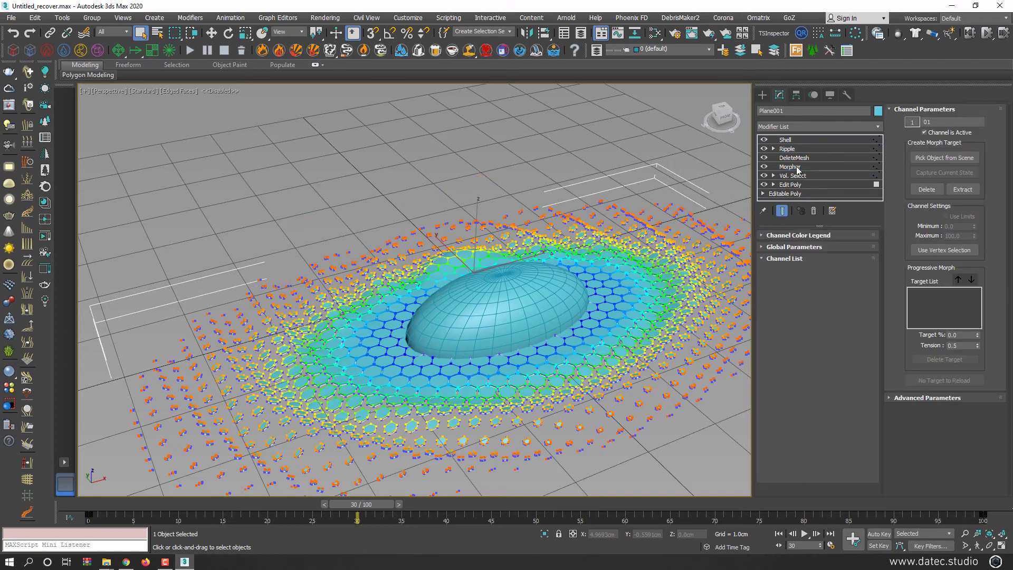
click(800, 126)
key(n)
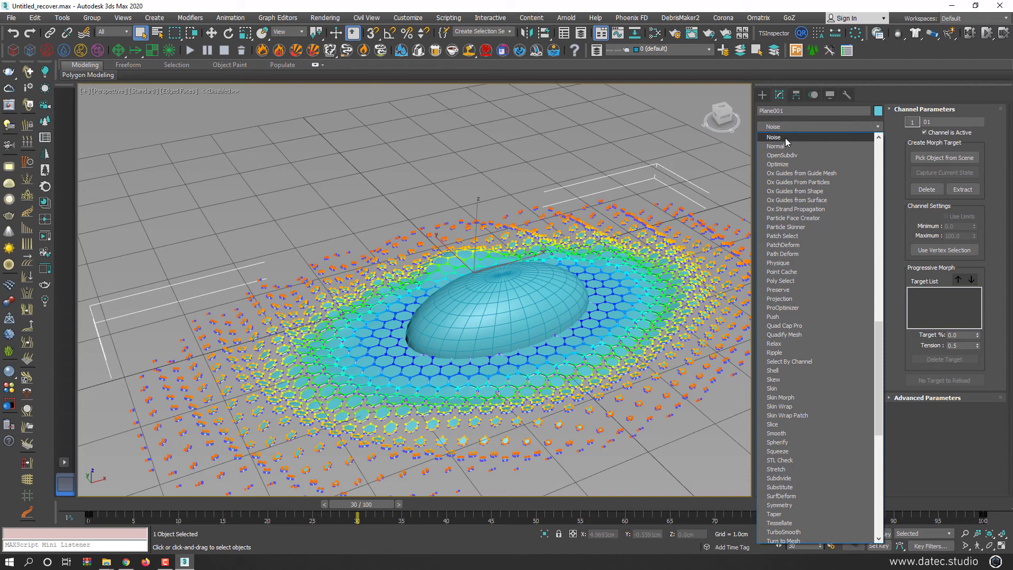
click(786, 138)
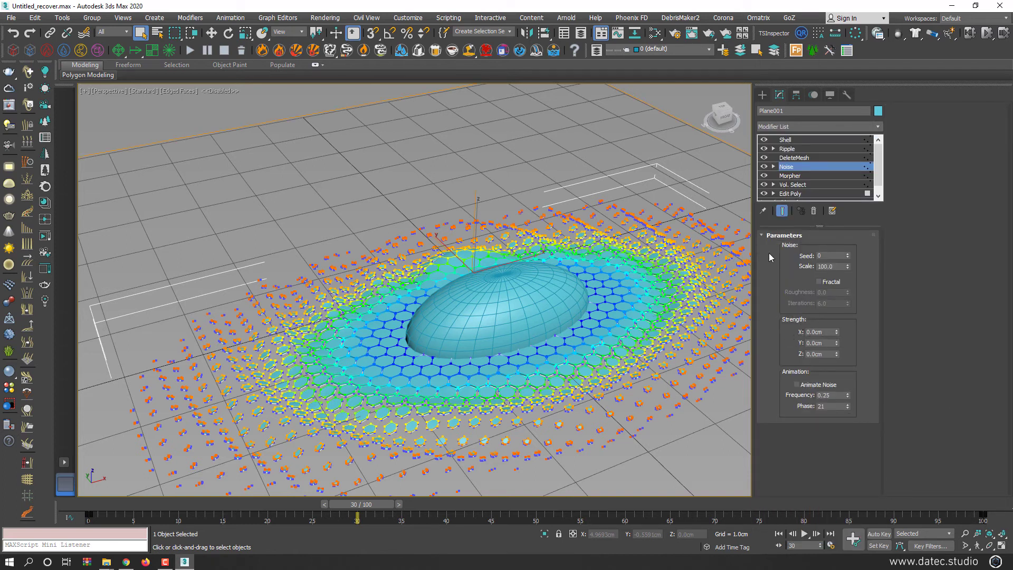
- Using Auto Key, set Noise frequency 0.88, enable Animate Noise, and key Phase 129 at frame 100
click(98, 505)
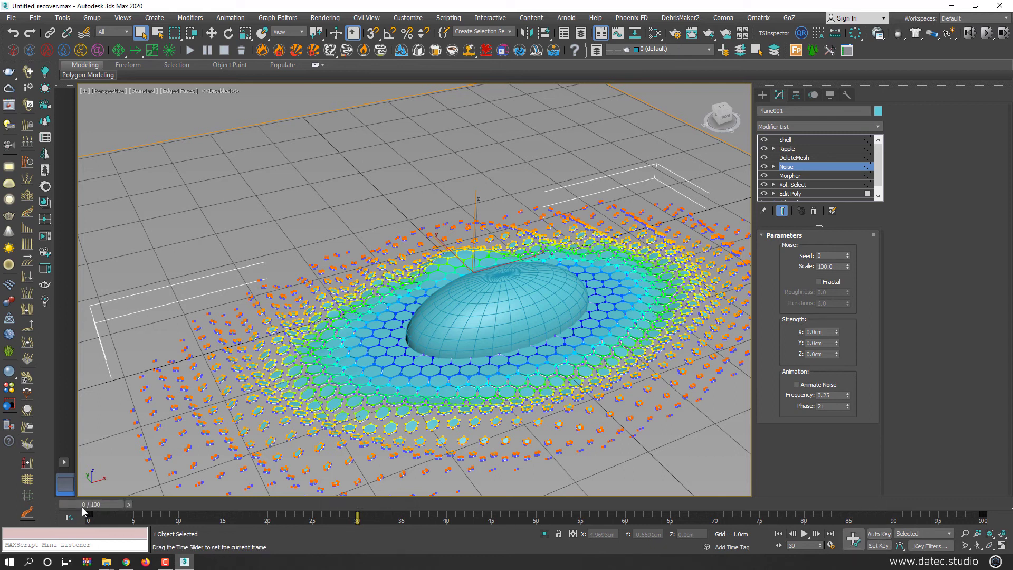
click(879, 534)
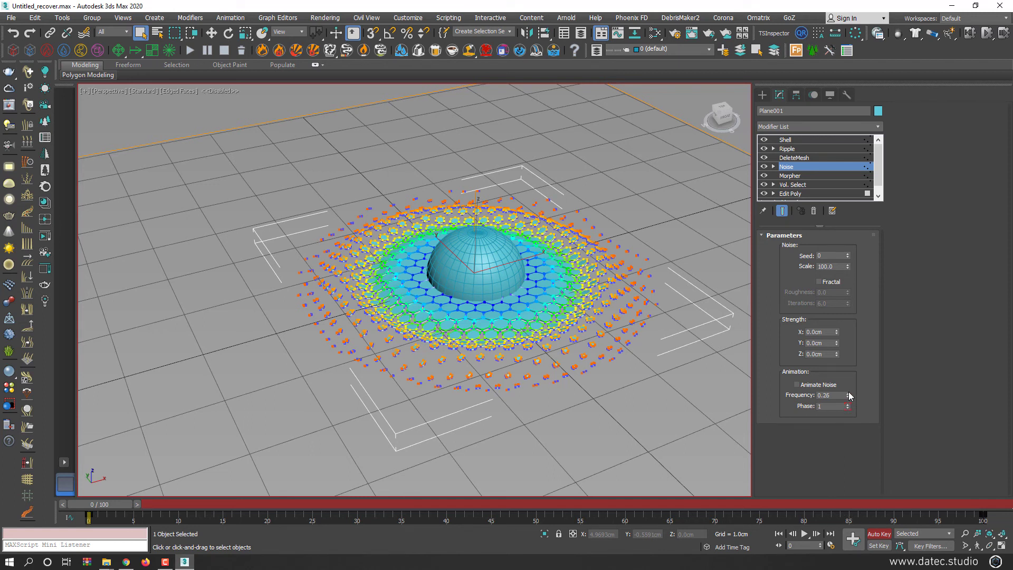
drag(848, 395, 848, 394)
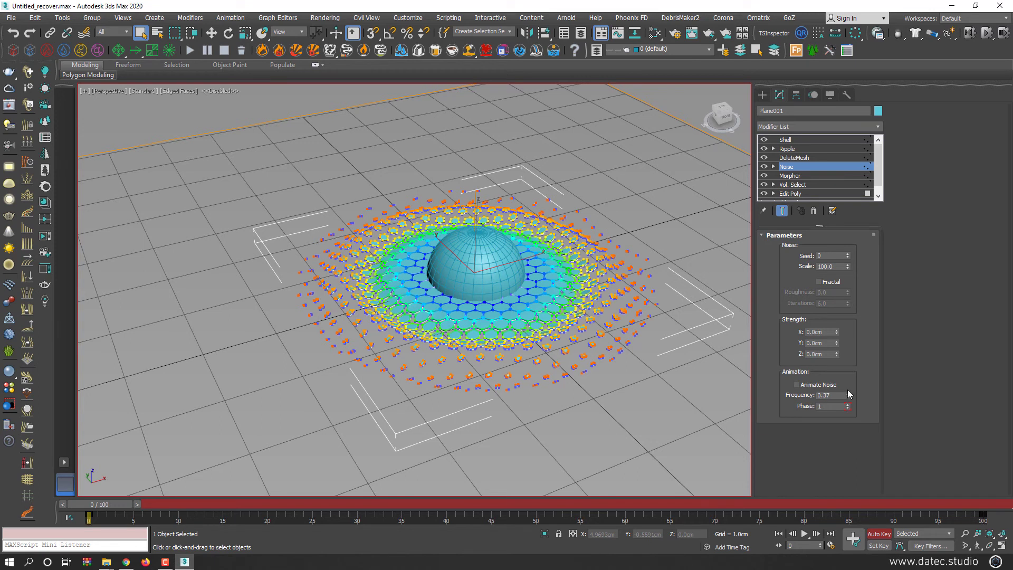
click(813, 386)
click(977, 504)
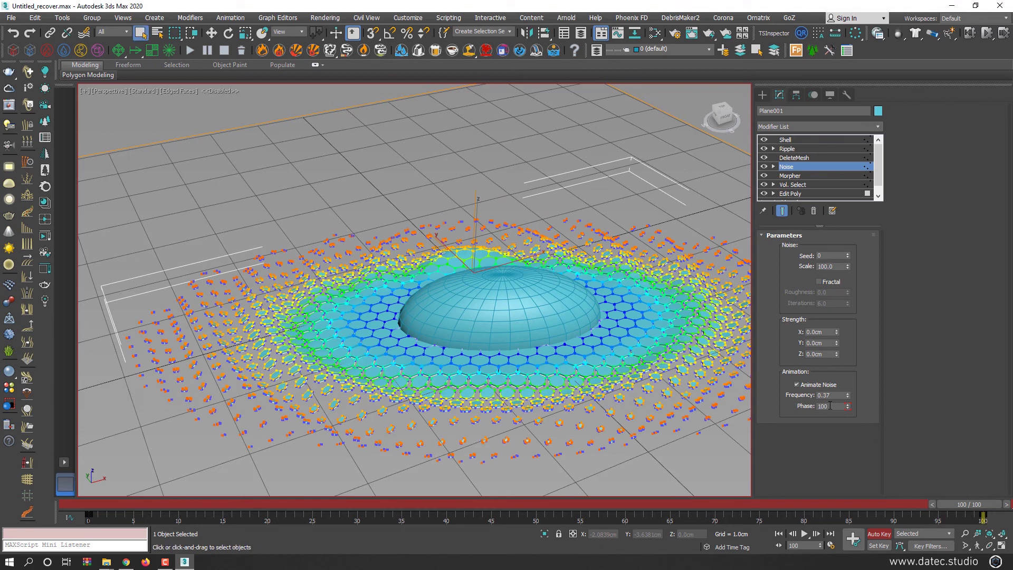
drag(847, 406, 849, 371)
click(879, 534)
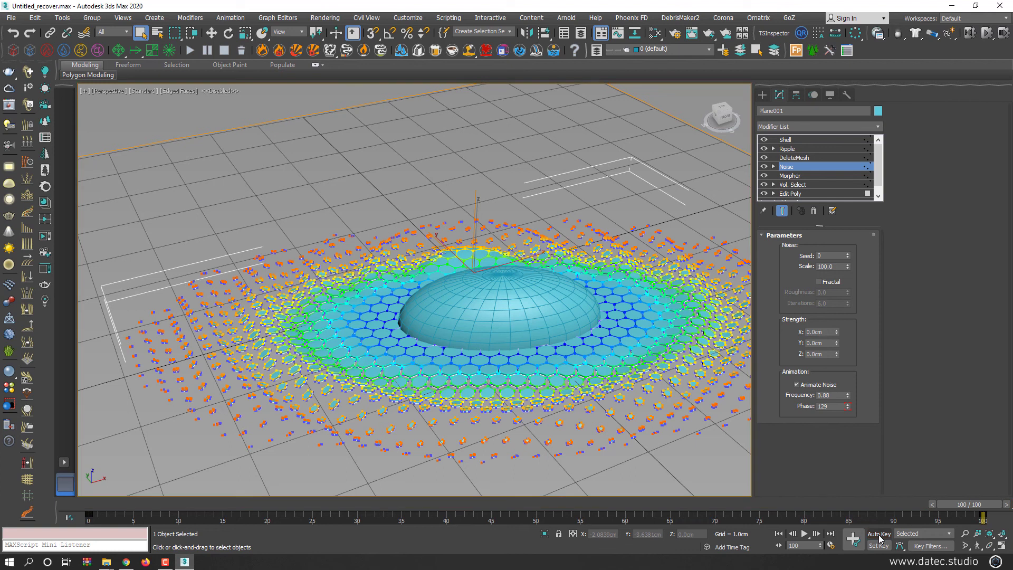
click(261, 506)
click(231, 416)
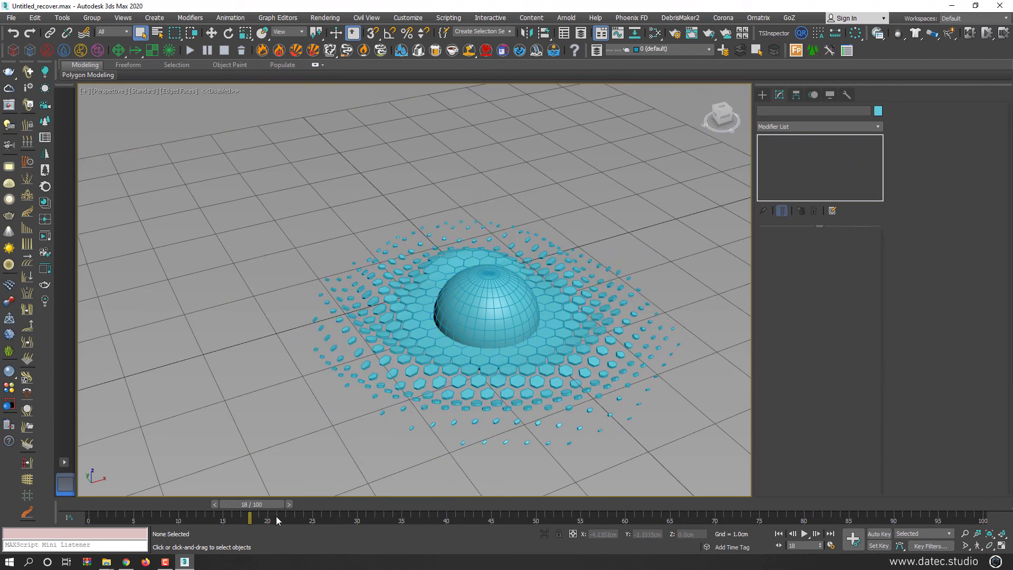
click(301, 511)
click(496, 317)
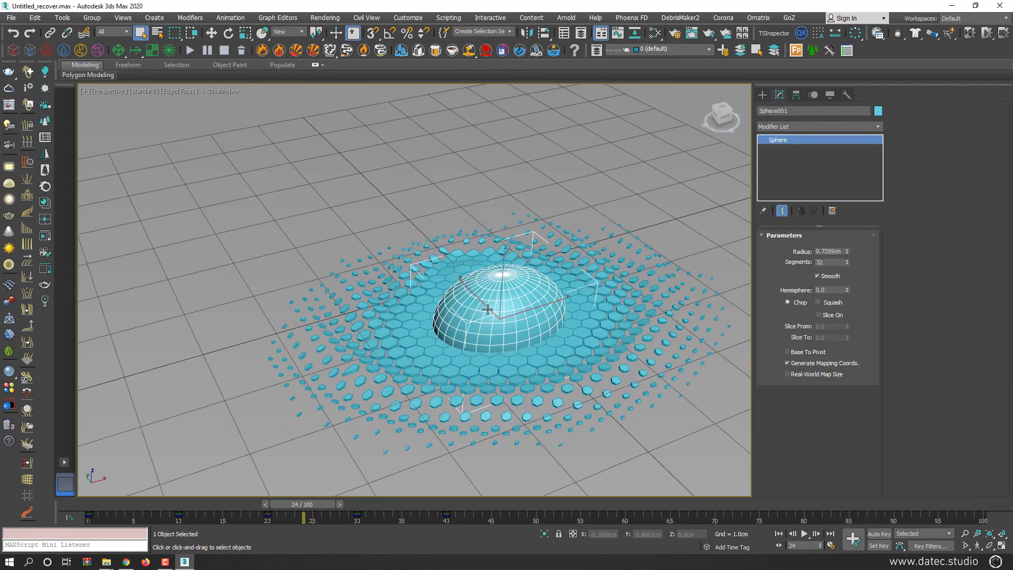
click(375, 504)
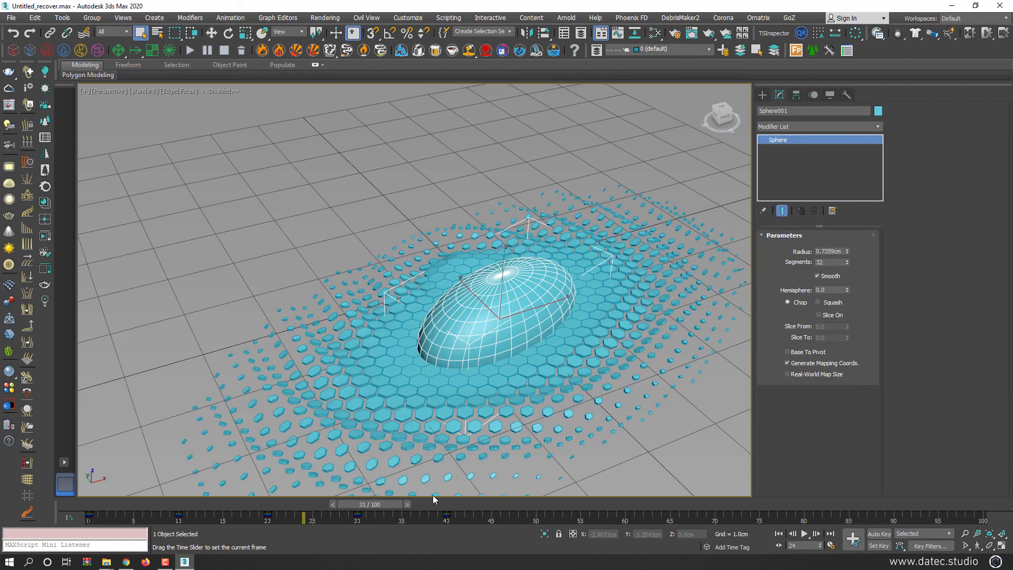
click(474, 502)
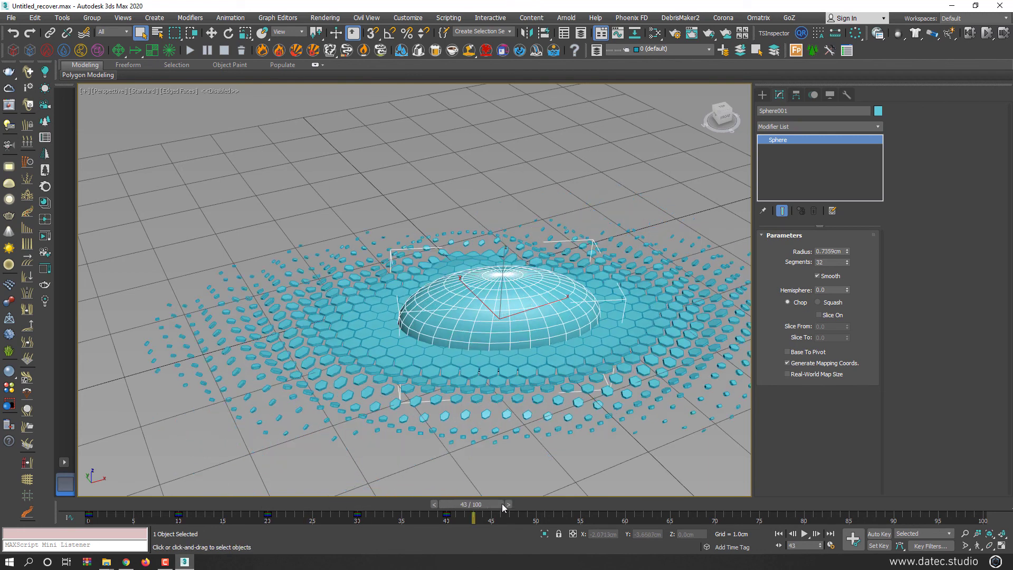
click(304, 505)
alt+middle_drag(461, 458, 472, 346)
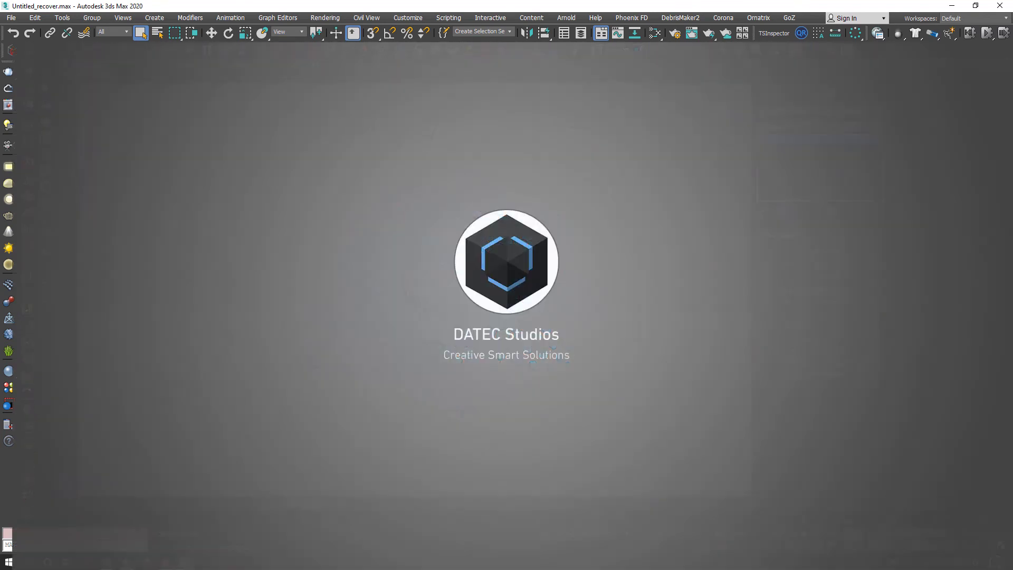